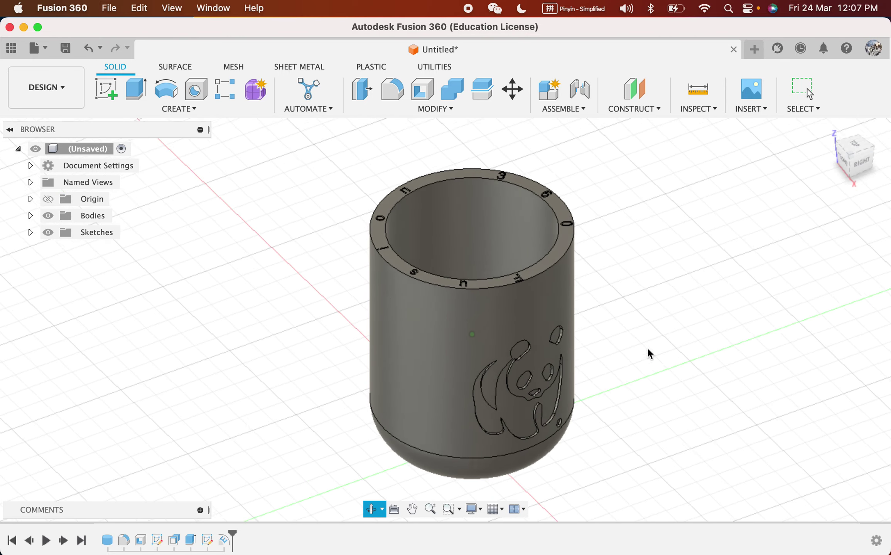
scroll(577, 197, up, 8)
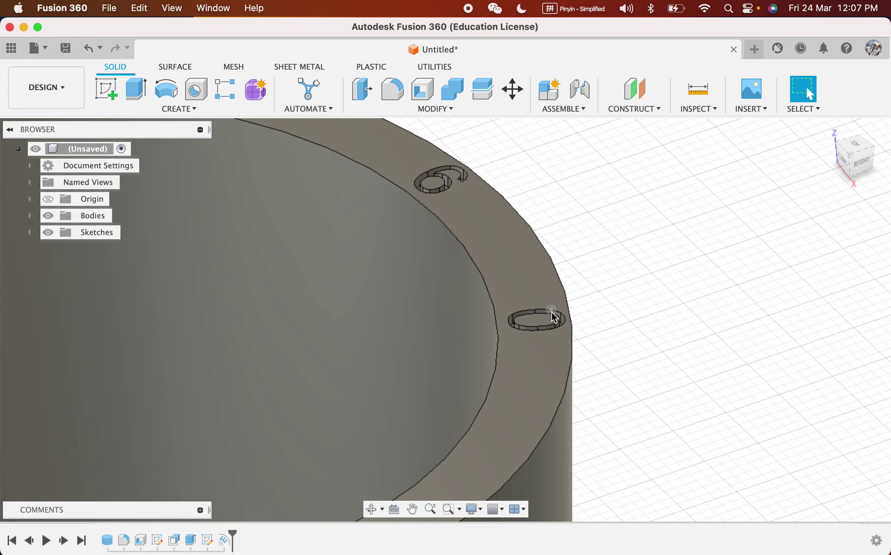
scroll(455, 266, down, 10)
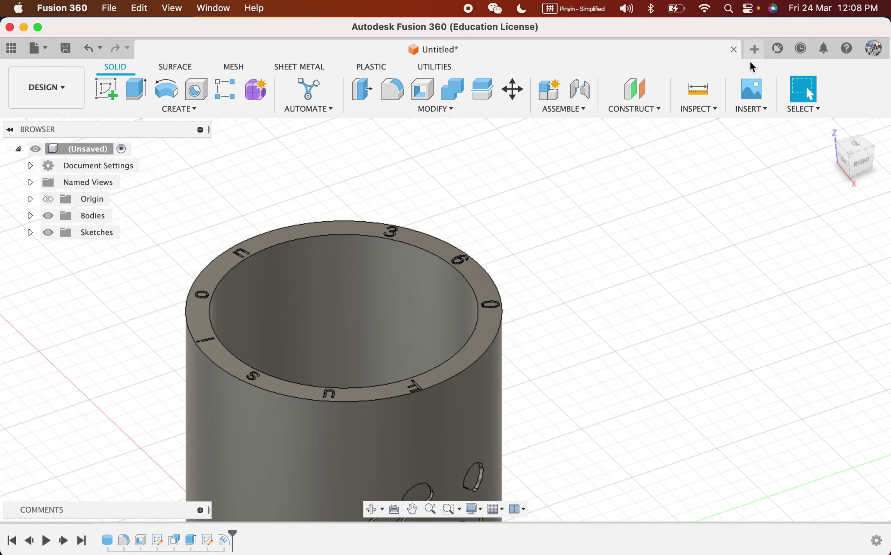
scroll(611, 192, down, 5)
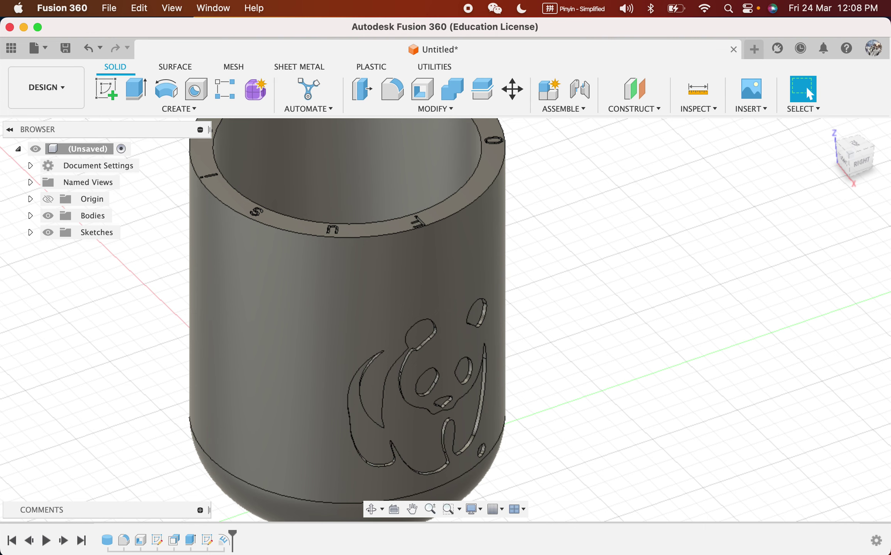
Step: Open a new design and start a cylinder on the horizontal XY plane, with a base circle about 57 mm in diameter centred on the origin
click(754, 49)
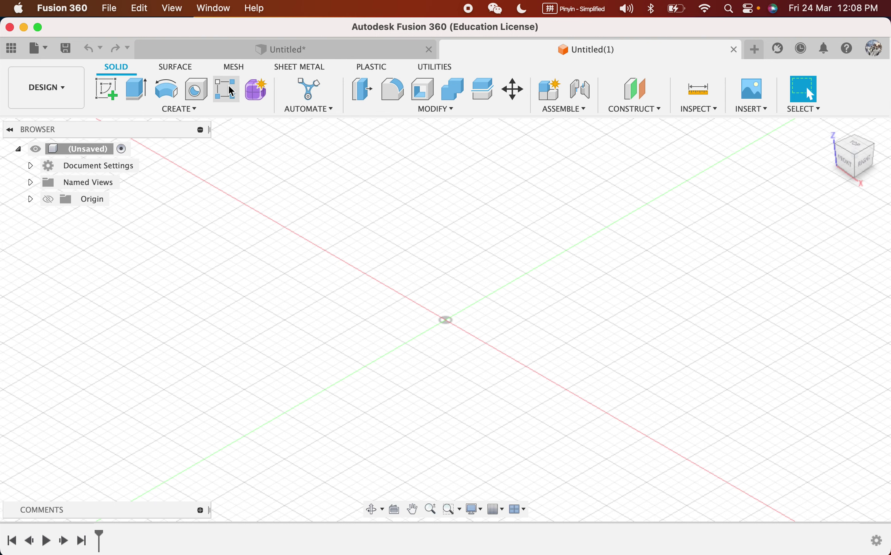
click(185, 112)
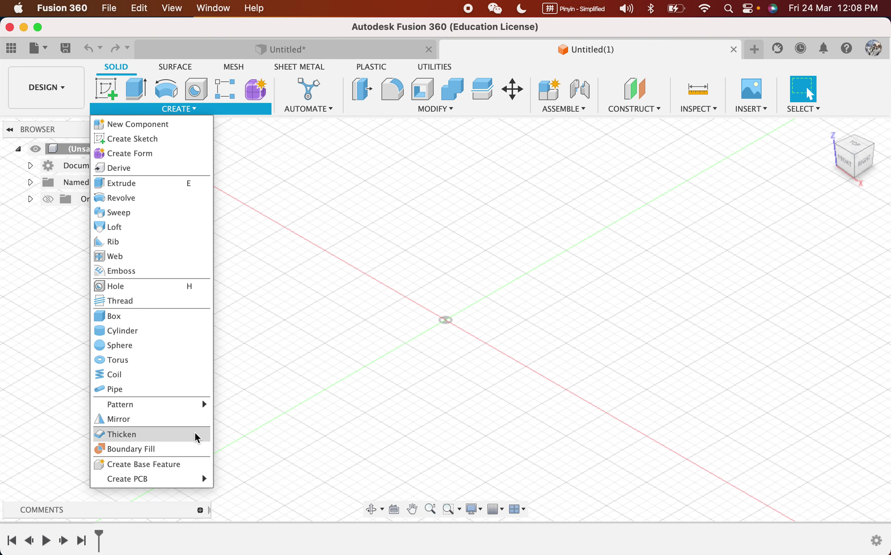
click(162, 331)
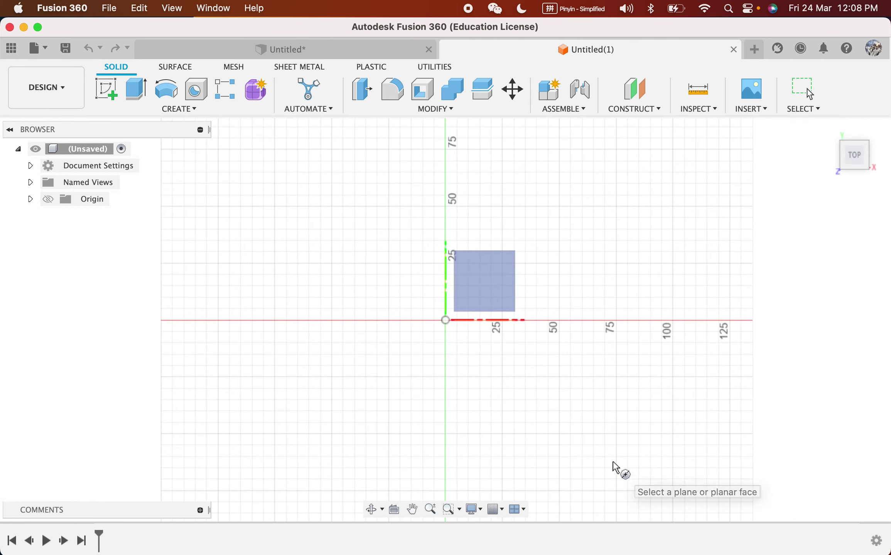
click(484, 283)
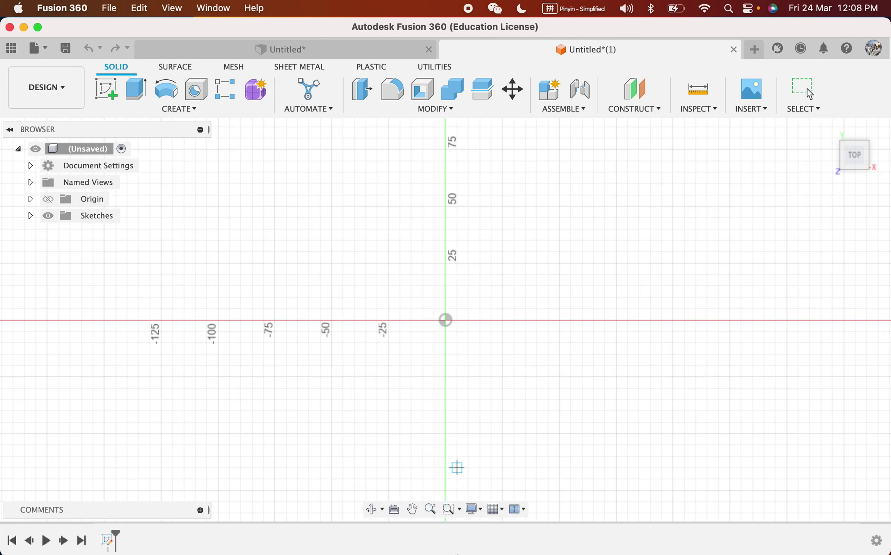
click(446, 321)
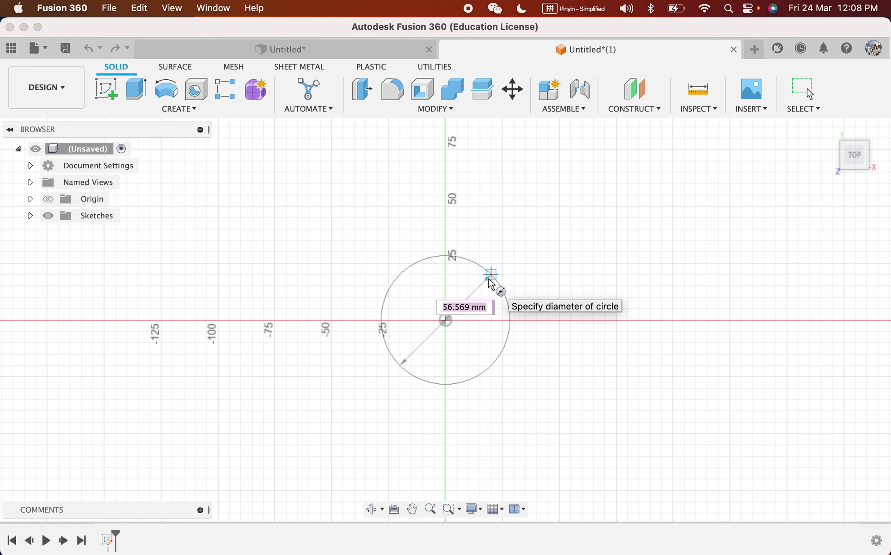
click(490, 285)
Step: Set the cylinder's diameter to 80 mm and its height to 102 mm, and create it as a new body
click(794, 239)
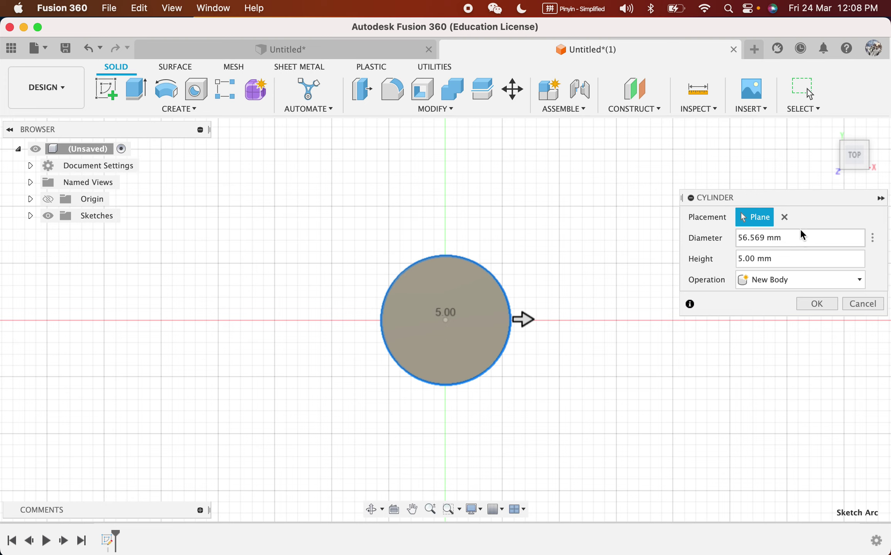
click(791, 243)
drag(791, 241, 699, 233)
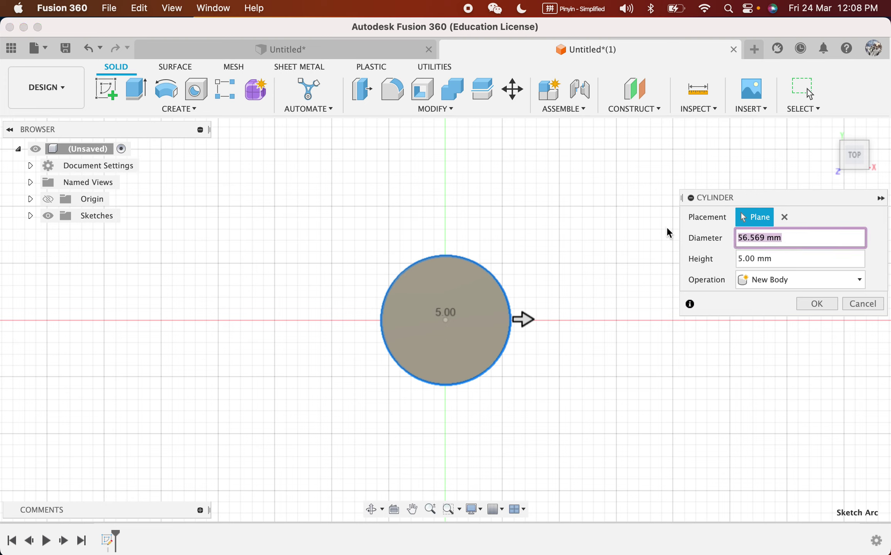
text(80)
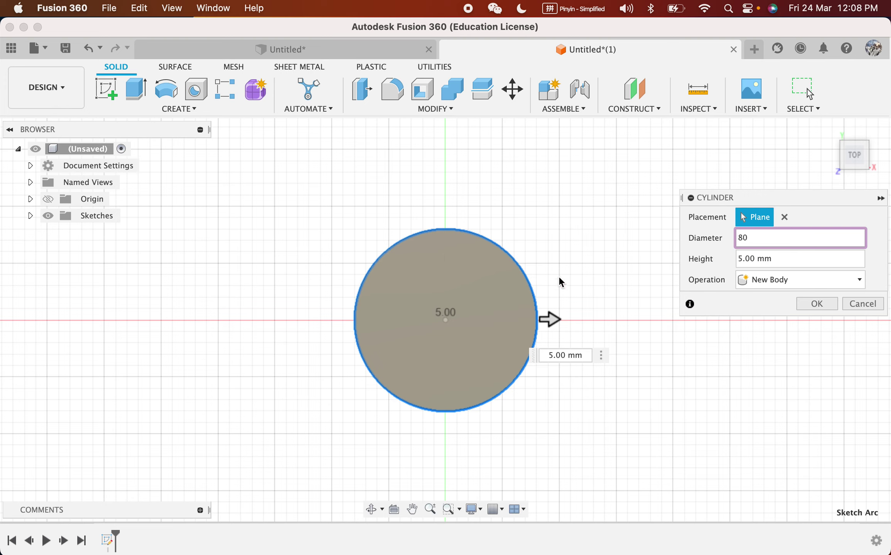
drag(808, 264, 710, 255)
text(102)
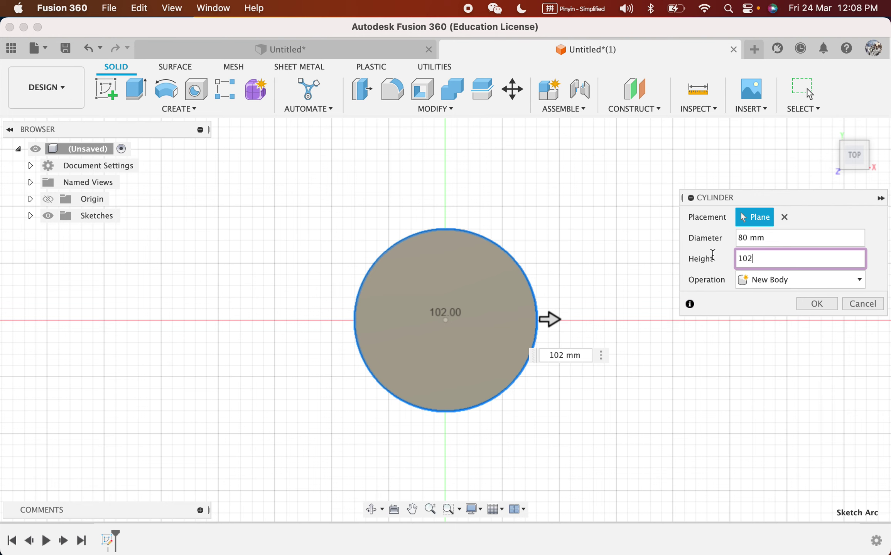
click(828, 304)
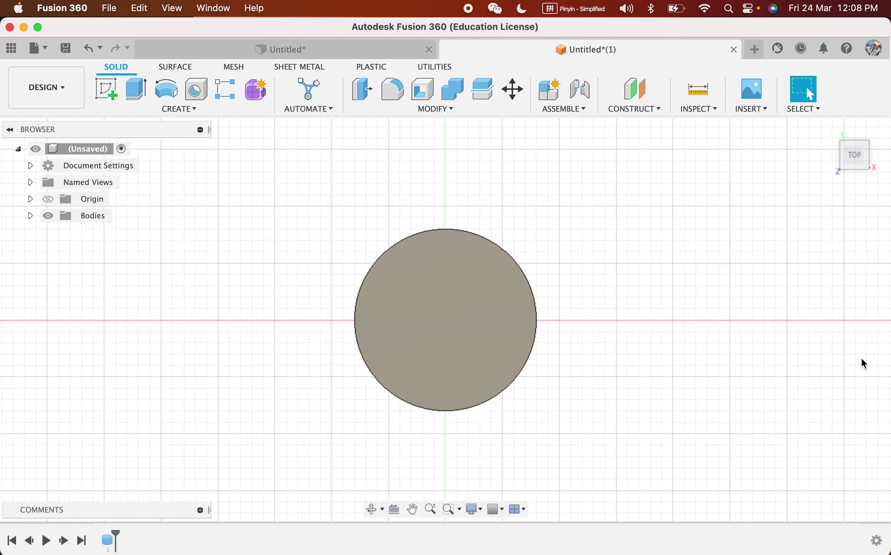
Step: Insert the panda logo SVG (5c3063e5...n-love.svg) from Downloads onto the front plane through the cylinder
click(829, 128)
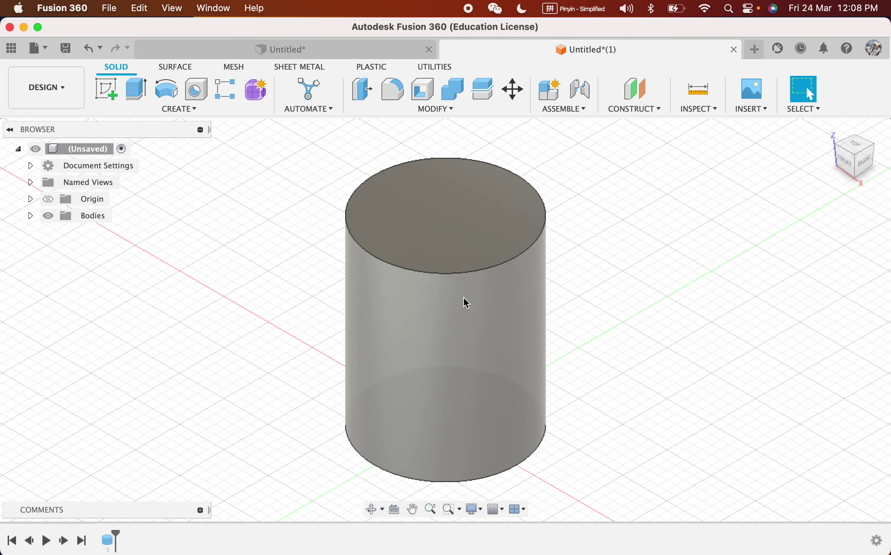
middle_drag(614, 354, 593, 339)
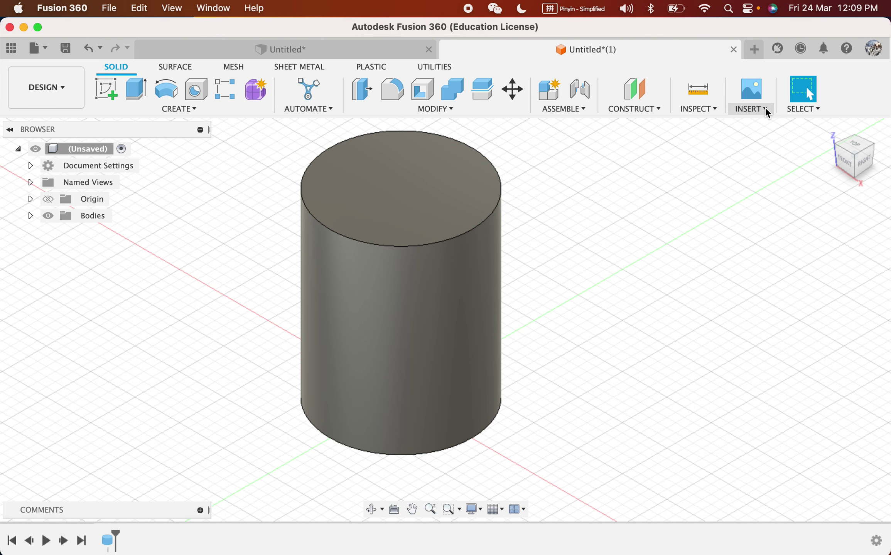
click(765, 111)
click(746, 173)
click(303, 438)
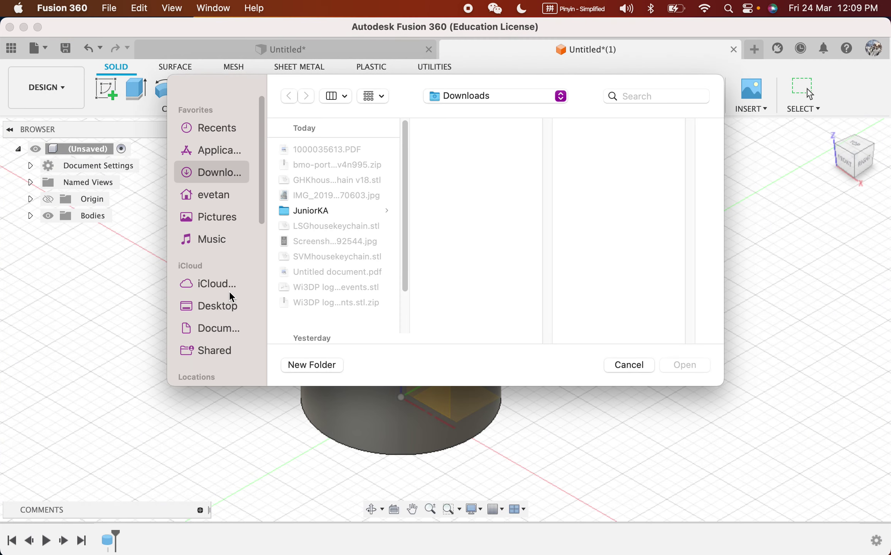
scroll(322, 297, down, 3)
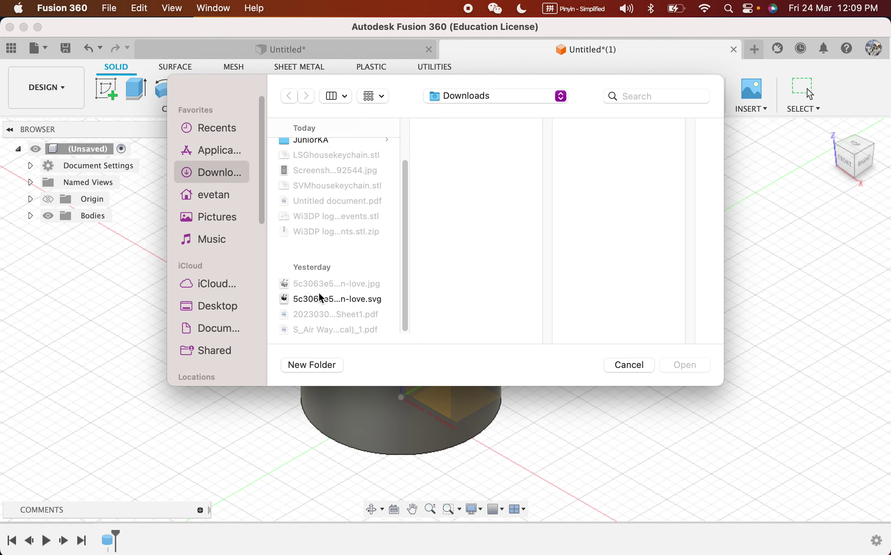
click(322, 298)
click(695, 366)
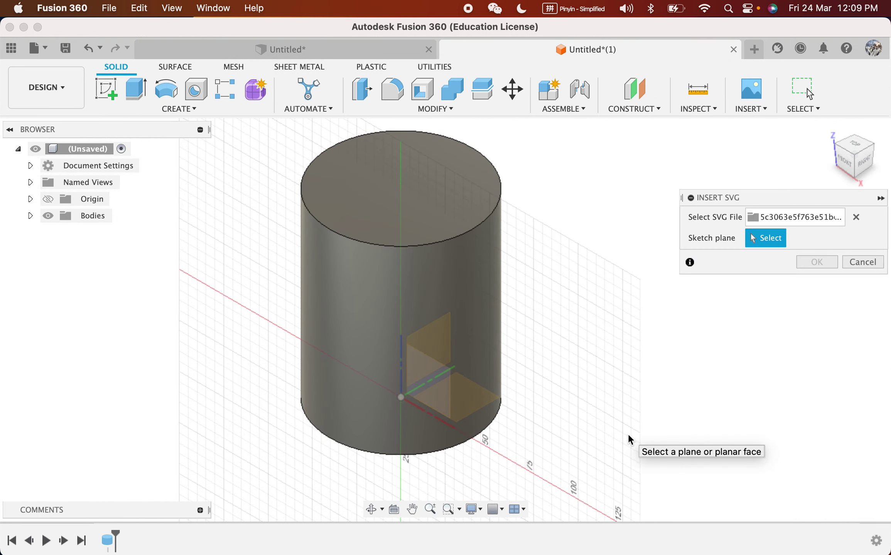
click(863, 167)
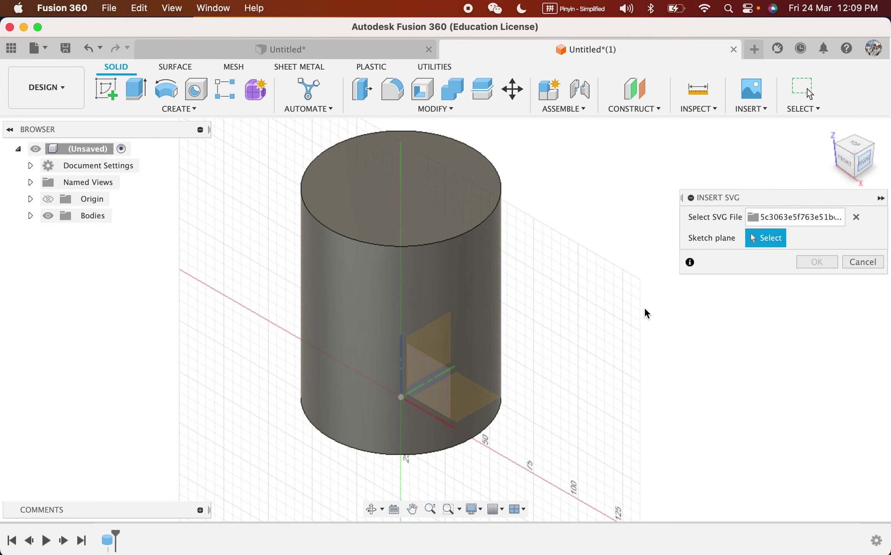
click(831, 162)
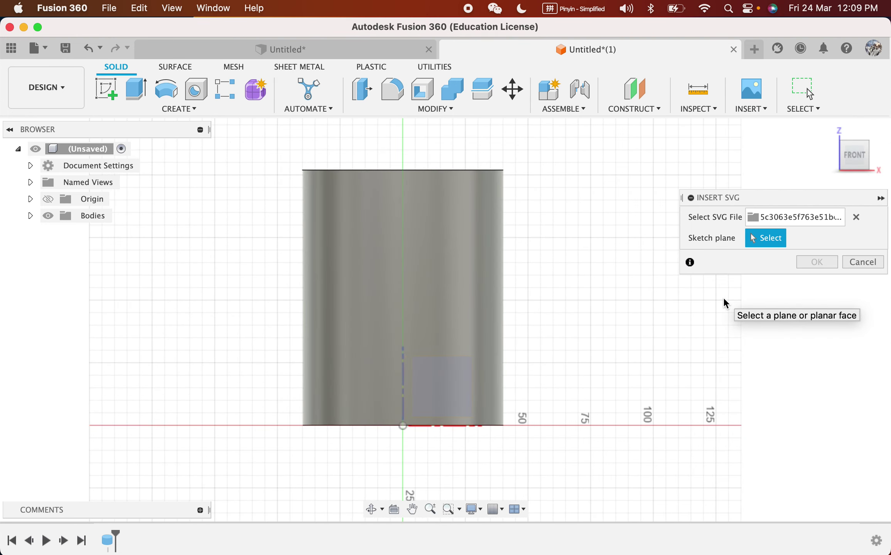
click(447, 393)
Step: Move the panda artwork by about -30.7 mm in X and 25.2 mm in Y, and rotate it by -180 degrees
middle_drag(466, 290, 350, 441)
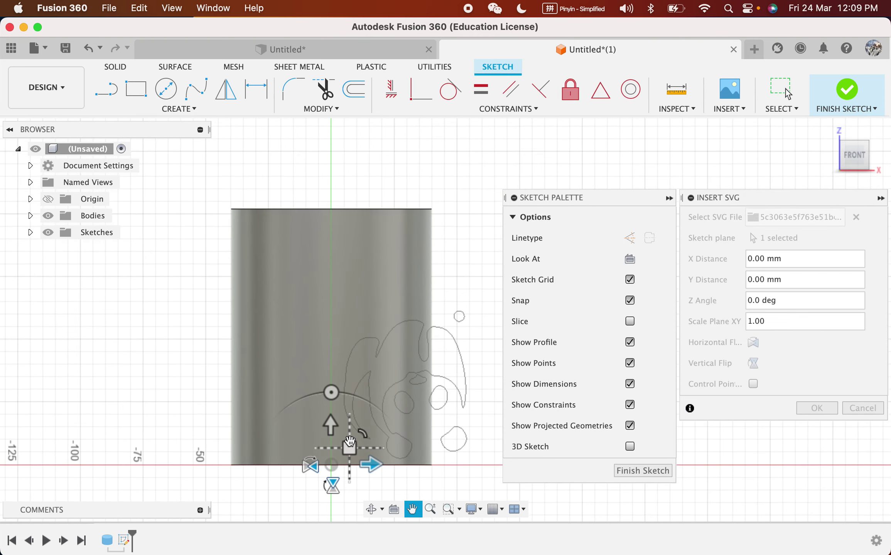
scroll(349, 441, up, 2)
drag(350, 441, 261, 378)
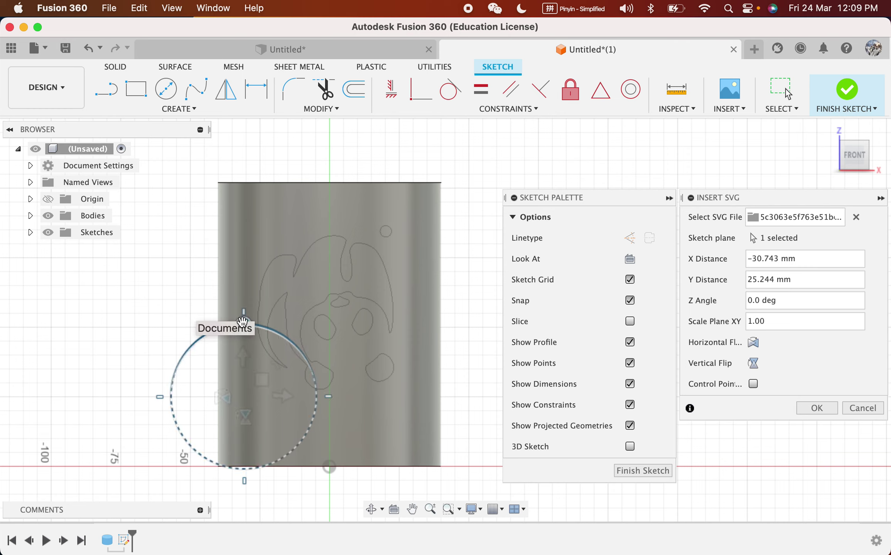
drag(243, 322, 246, 469)
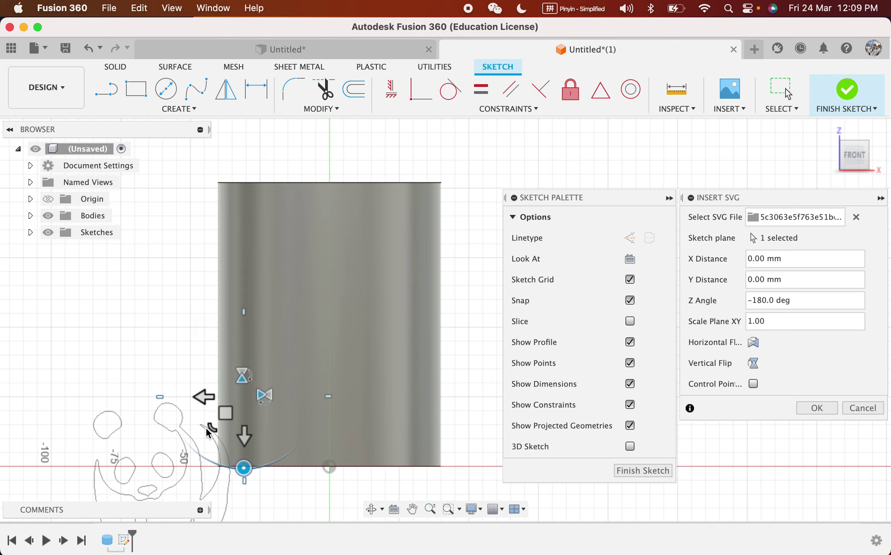
Step: Reposition the rotated panda onto the middle of the cylinder's front and scale it to about 0.878
drag(224, 414, 381, 301)
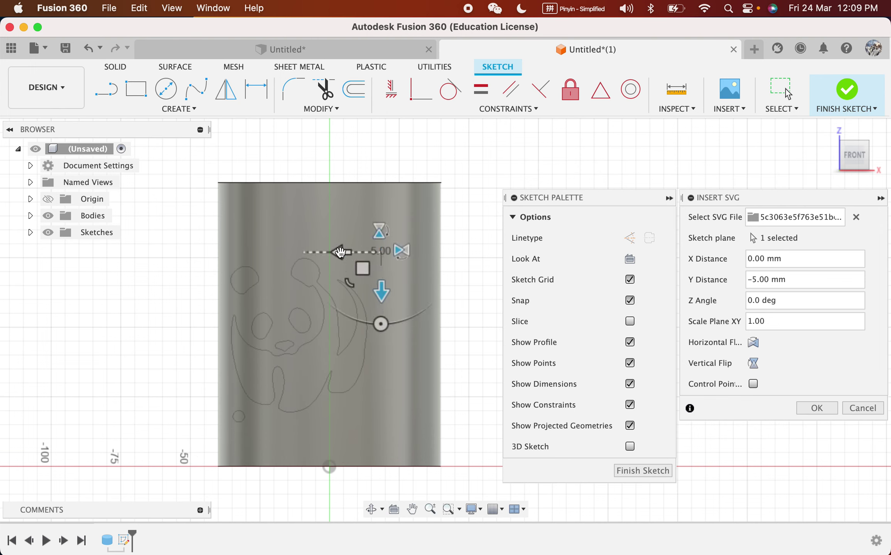
drag(341, 253, 367, 250)
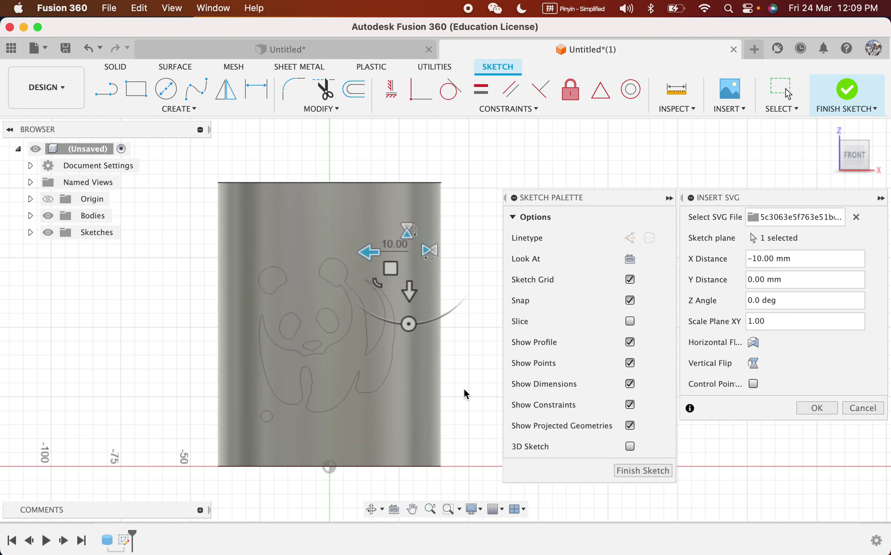
mouse_move(377, 285)
mouse_down()
mouse_move(301, 331)
mouse_move(427, 256)
mouse_move(383, 281)
mouse_up()
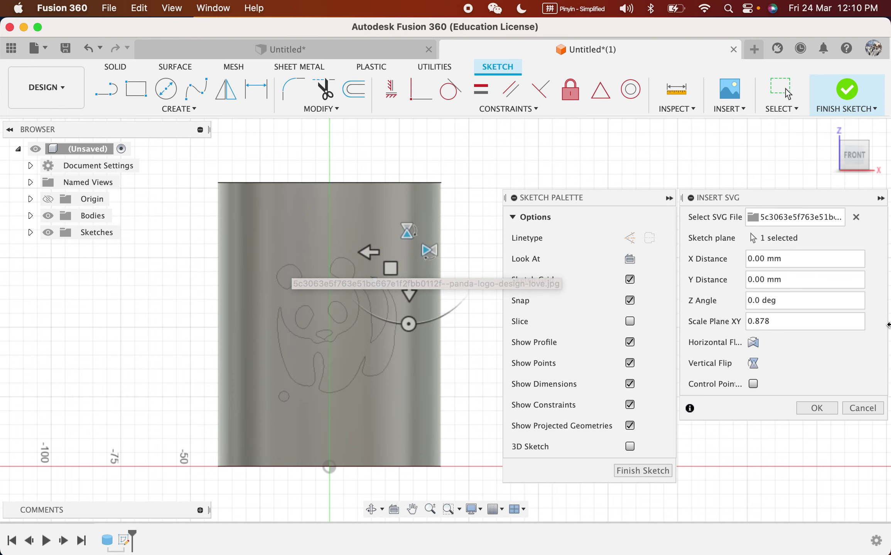
Step: Try flipping the inserted panda vertically and horizontally, reverting each flip
click(754, 364)
click(753, 363)
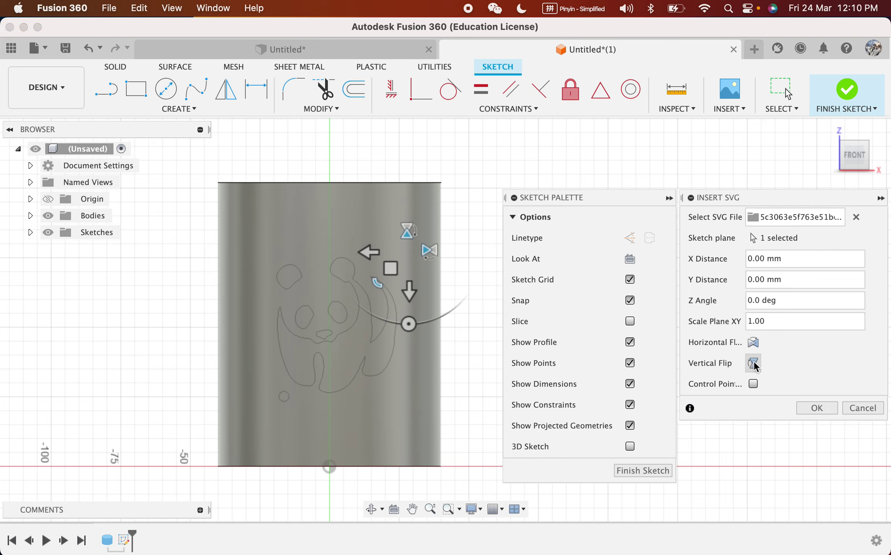
click(753, 342)
click(754, 343)
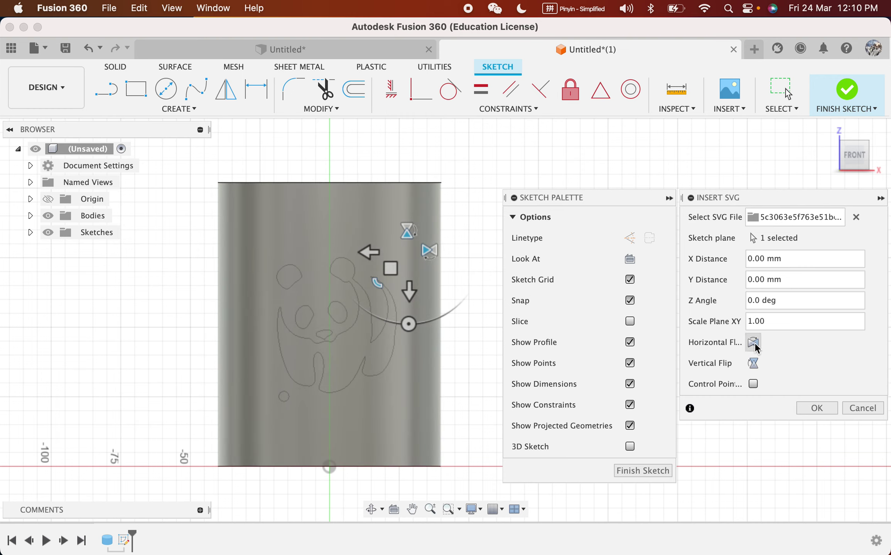
Step: Flip the panda horizontally while keeping it upright, and complete the SVG insertion
click(754, 364)
click(754, 342)
click(753, 363)
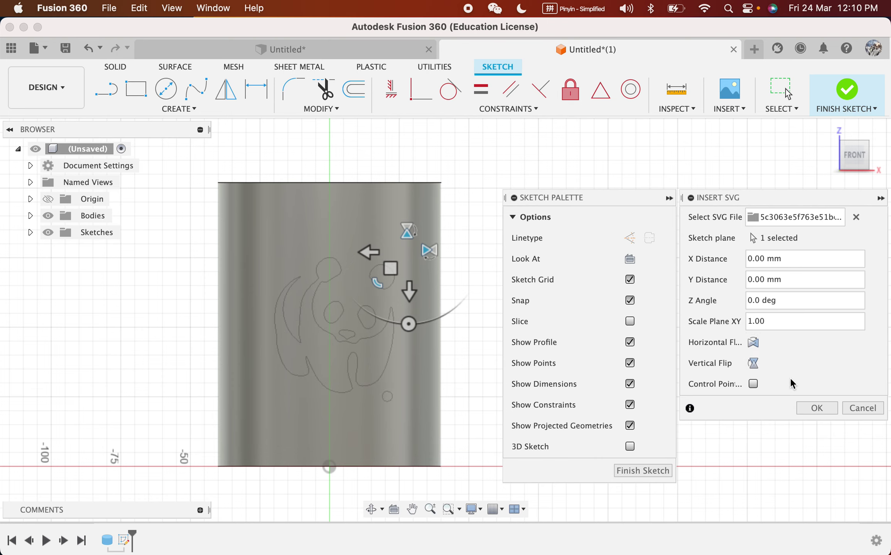
click(828, 409)
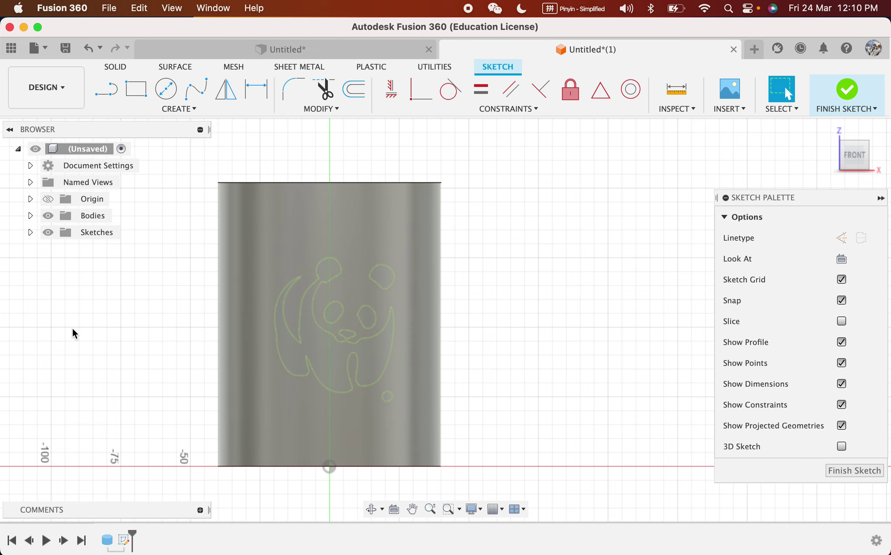
Step: Hide the bodies and unfix all of the panda's sketch curves with Fix/UnFix
click(48, 216)
drag(216, 193, 493, 446)
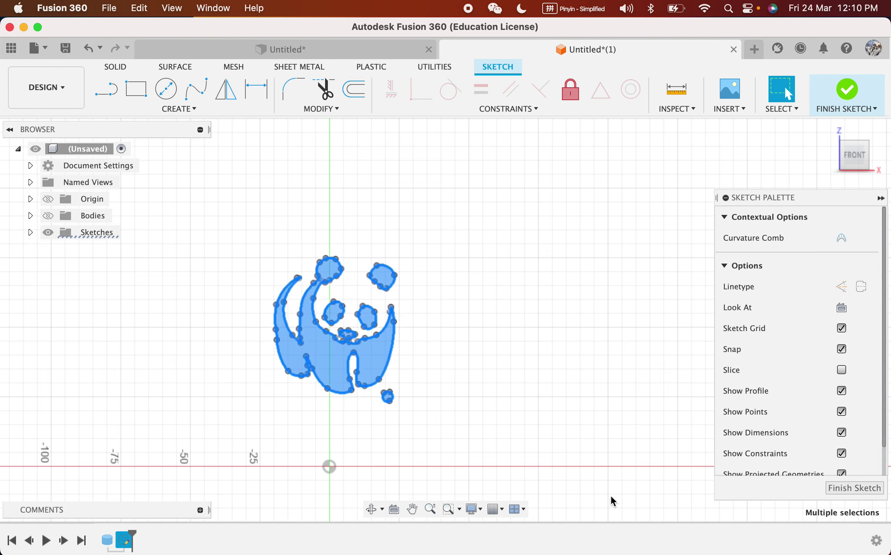
click(570, 92)
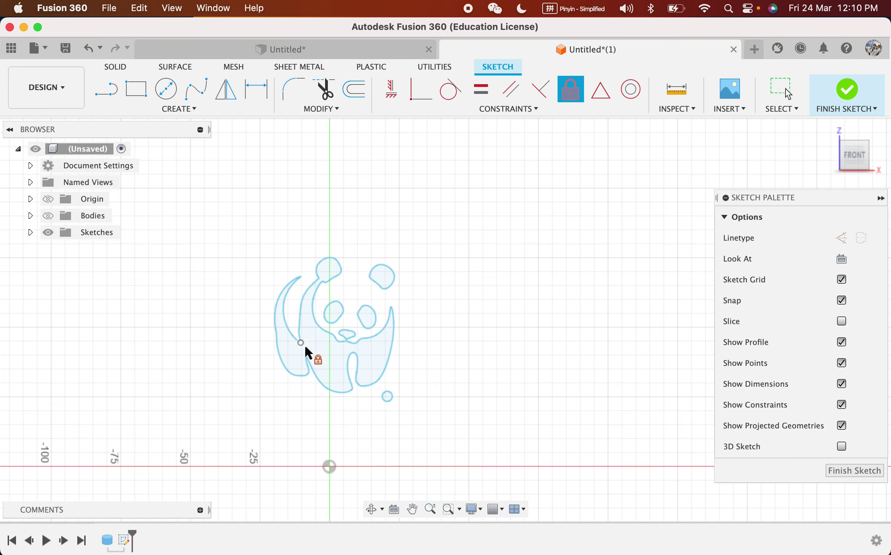
scroll(297, 331, up, 3)
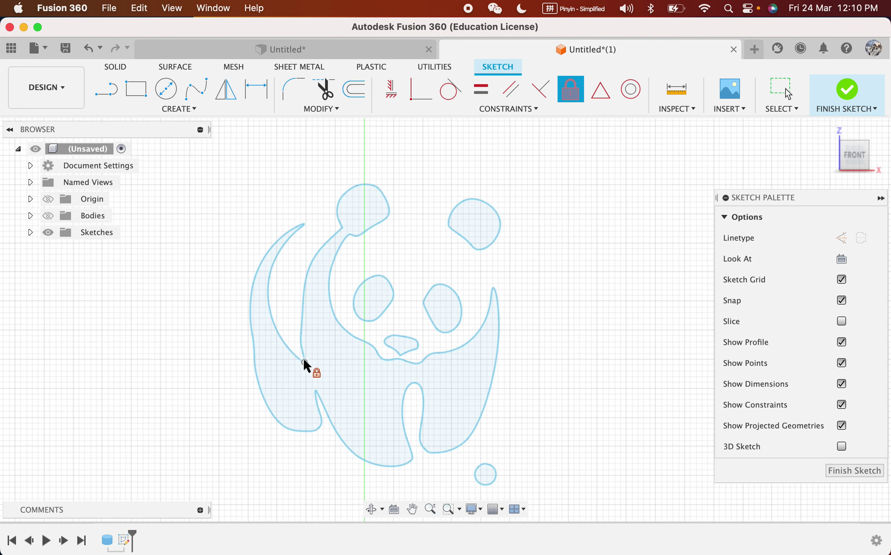
scroll(636, 391, down, 2)
scroll(637, 392, down, 1)
mouse_move(627, 392)
middle_down()
mouse_move(607, 382)
mouse_move(512, 390)
middle_up()
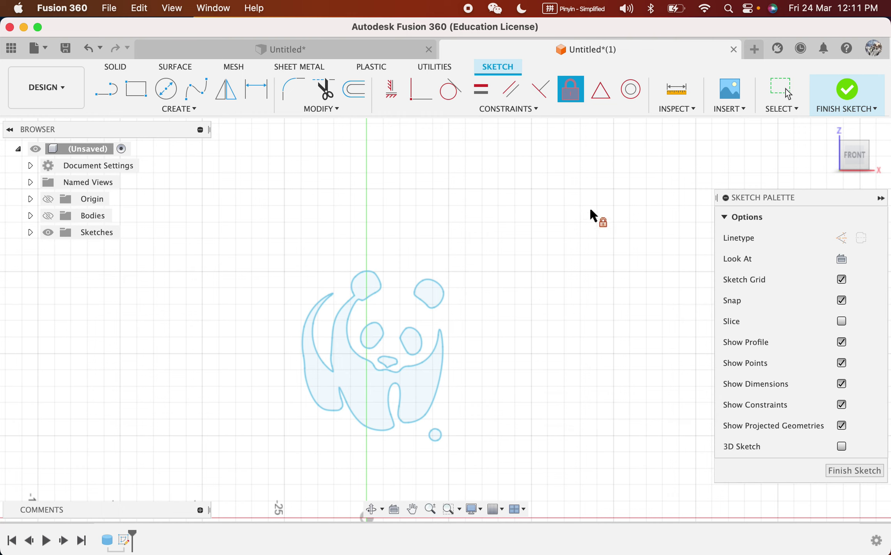
click(574, 94)
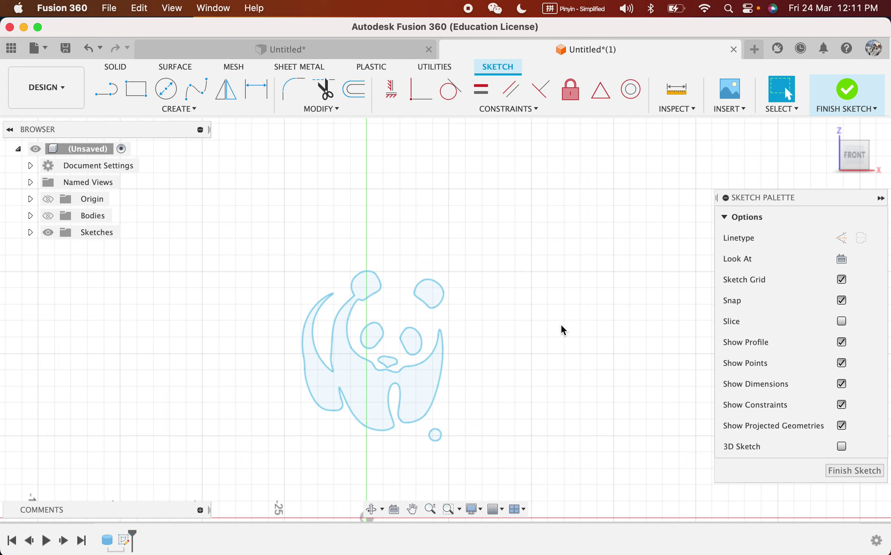
click(355, 380)
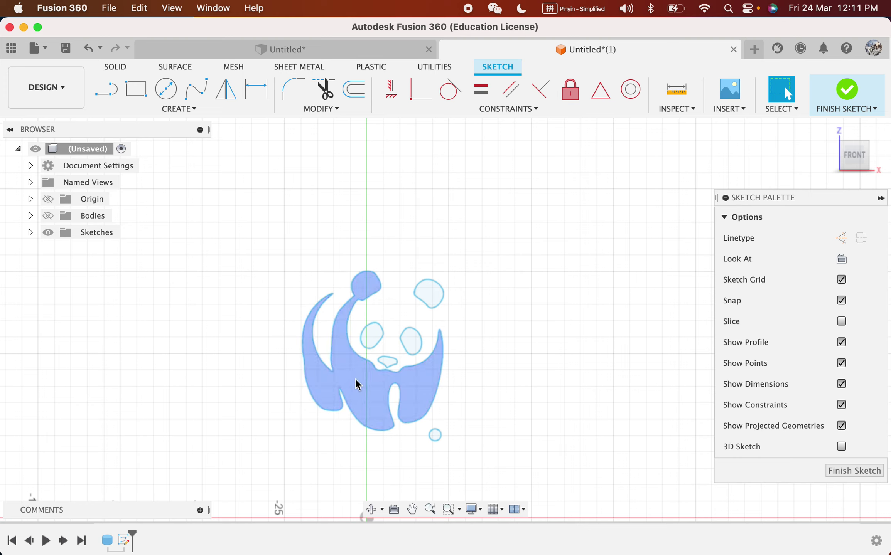
click(367, 267)
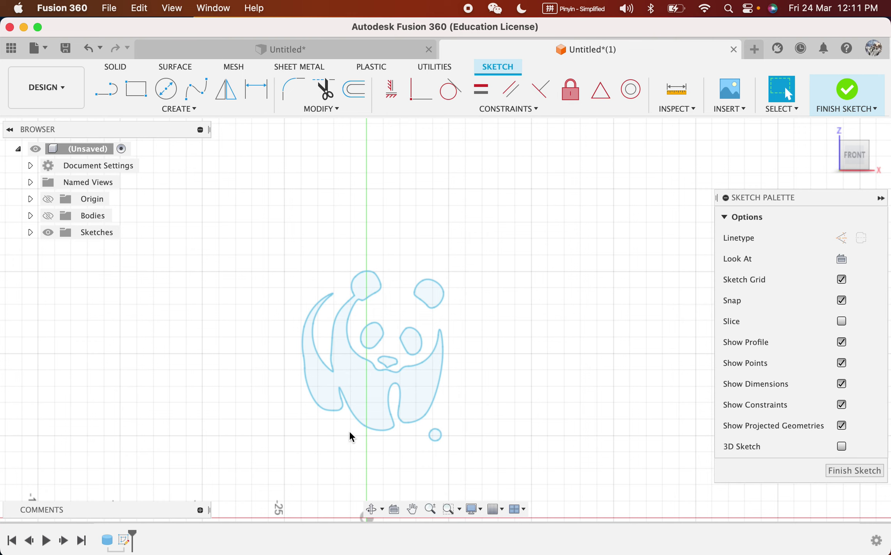
click(358, 374)
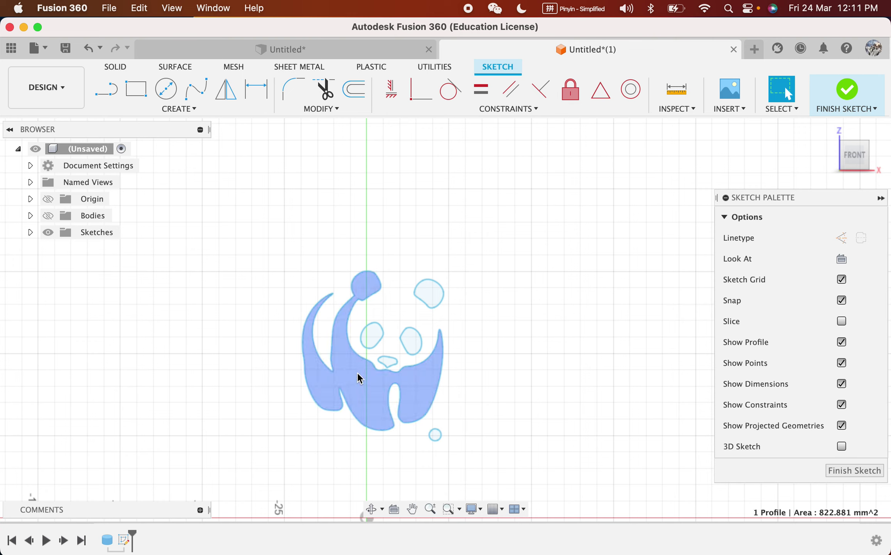
shift+click(370, 335)
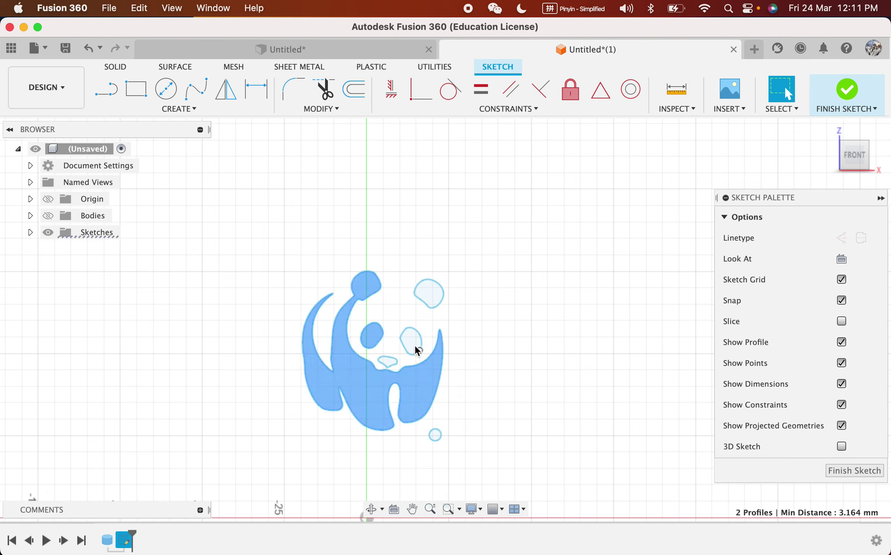
shift+click(430, 295)
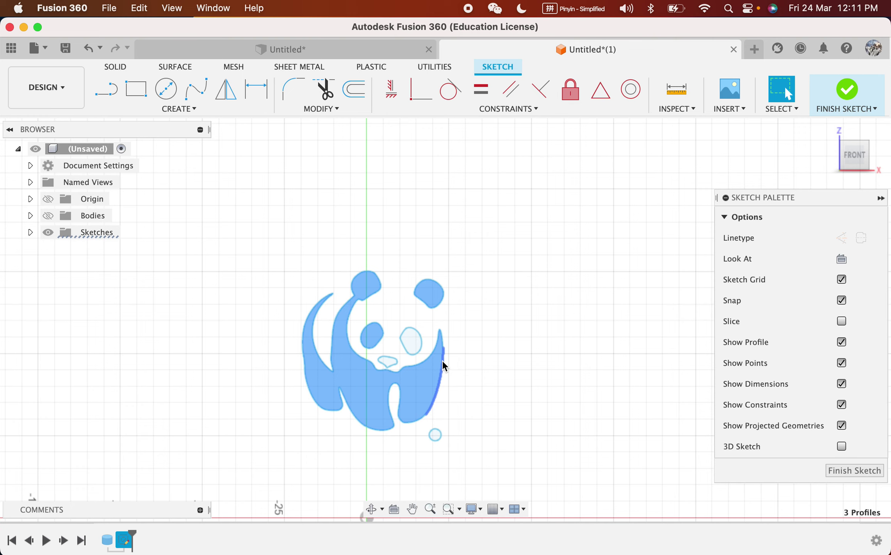
key(Escape)
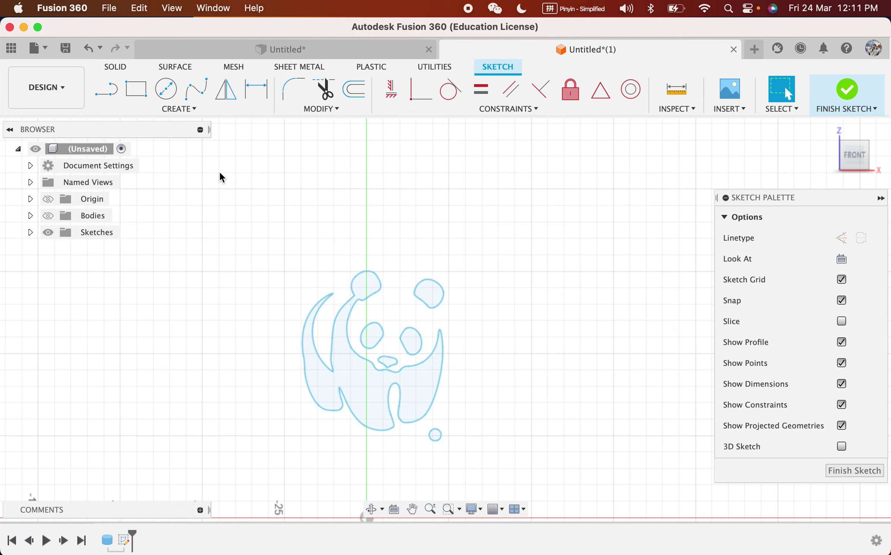
Step: Select the whole panda sketch, show the bodies again, and set up an Emboss with the Deboss effect on the cylinder's side face
drag(235, 215, 604, 539)
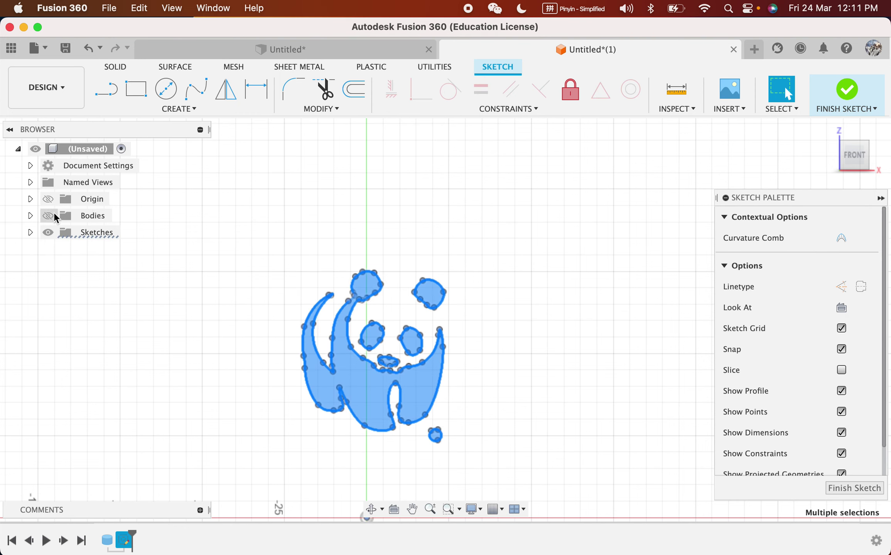
click(48, 215)
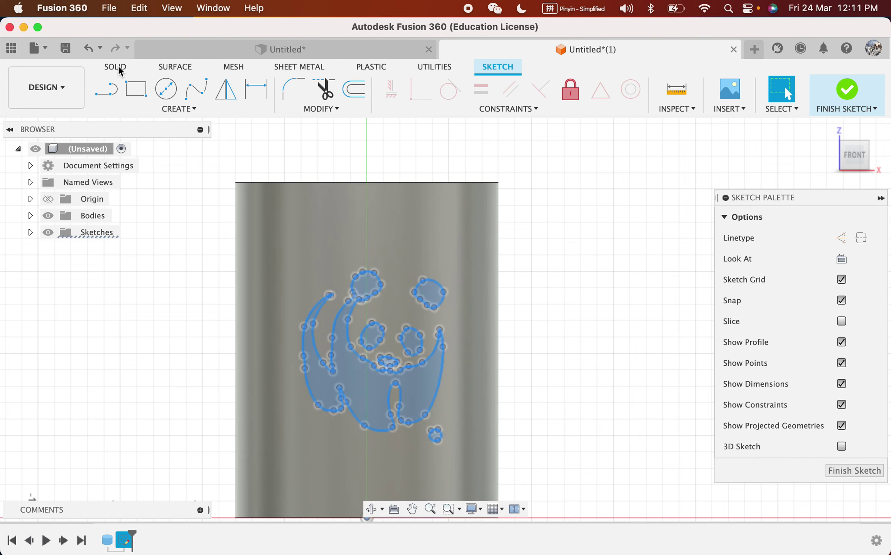
click(129, 71)
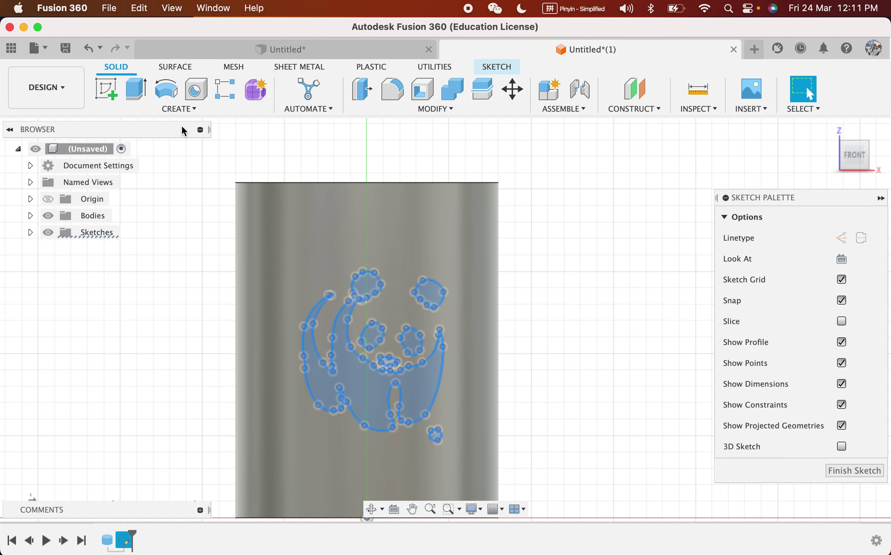
click(182, 111)
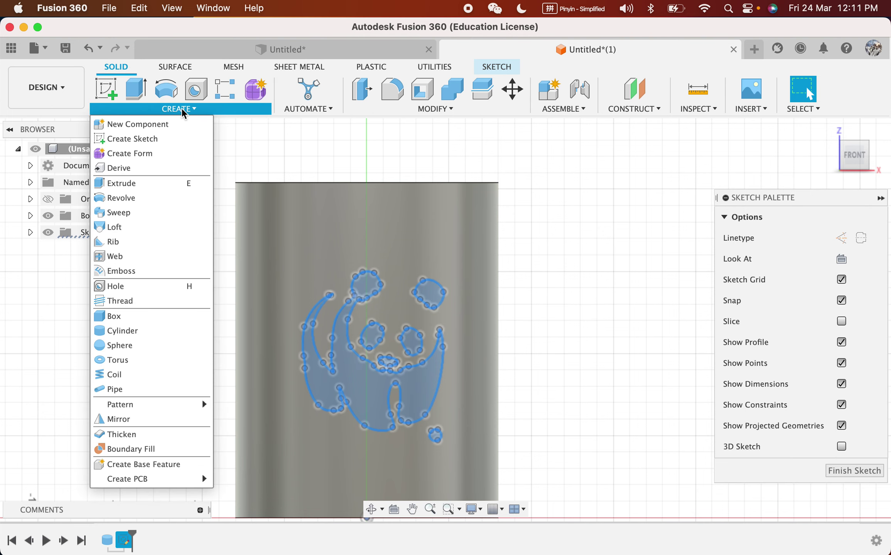
click(150, 271)
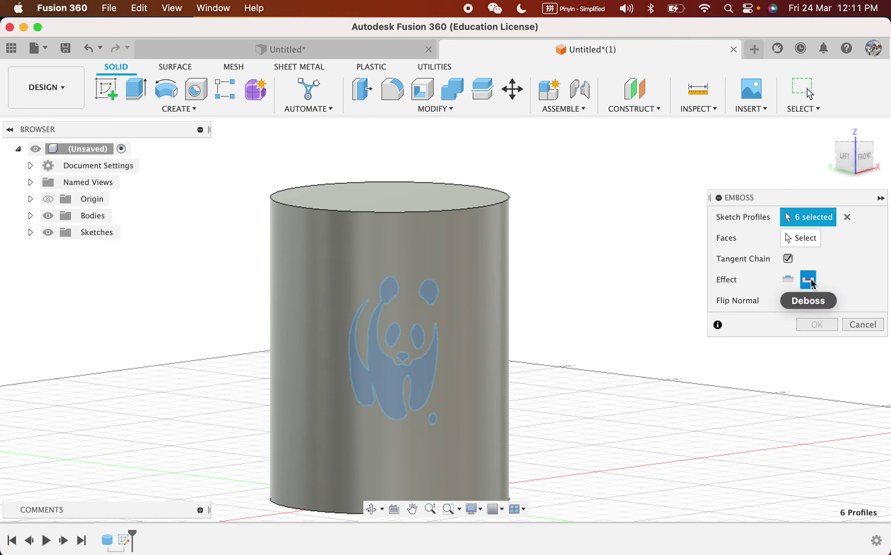
click(798, 239)
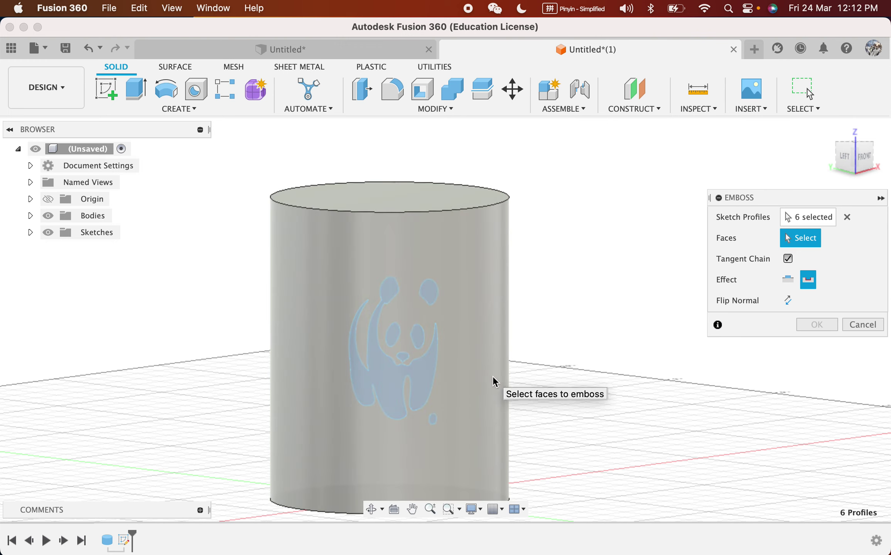
click(494, 381)
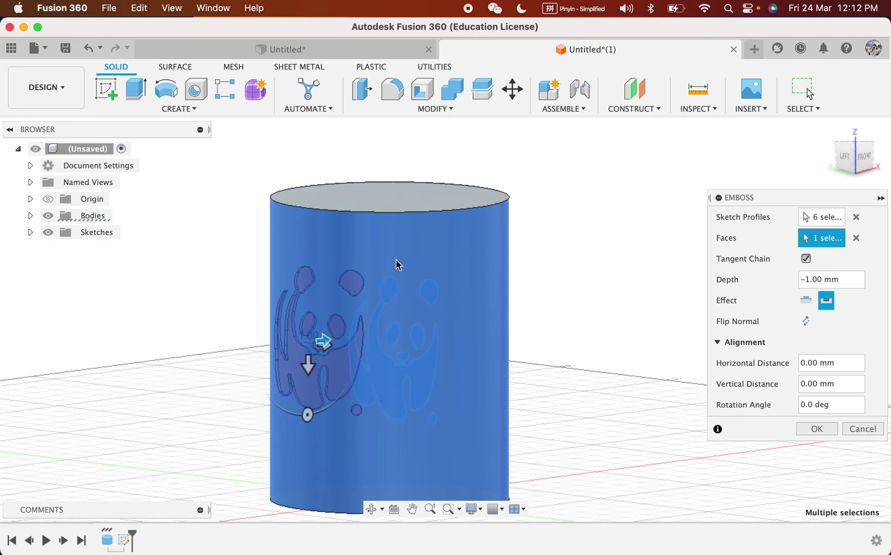
click(179, 109)
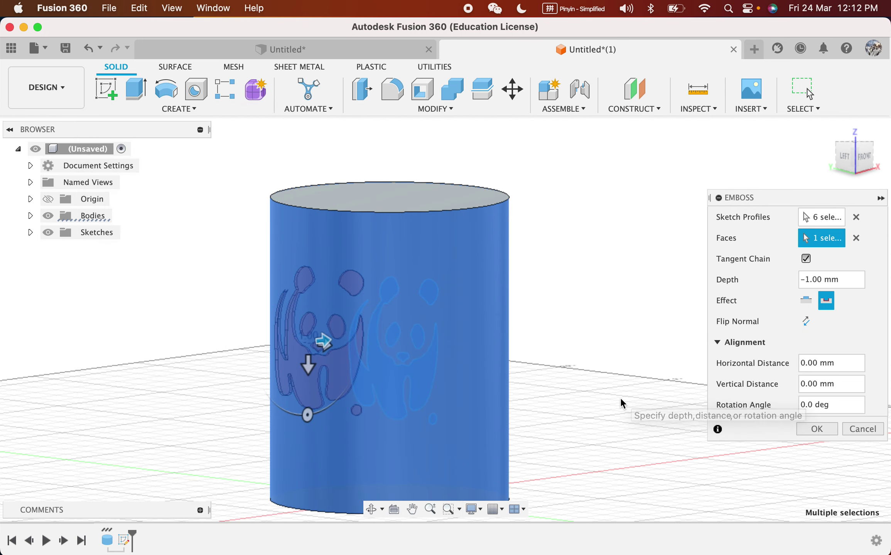
Step: Preview the raised Emboss effect on the panda, switch back to Deboss, and complete the engraving at a depth of -1 mm
shift+middle_drag(575, 416, 747, 419)
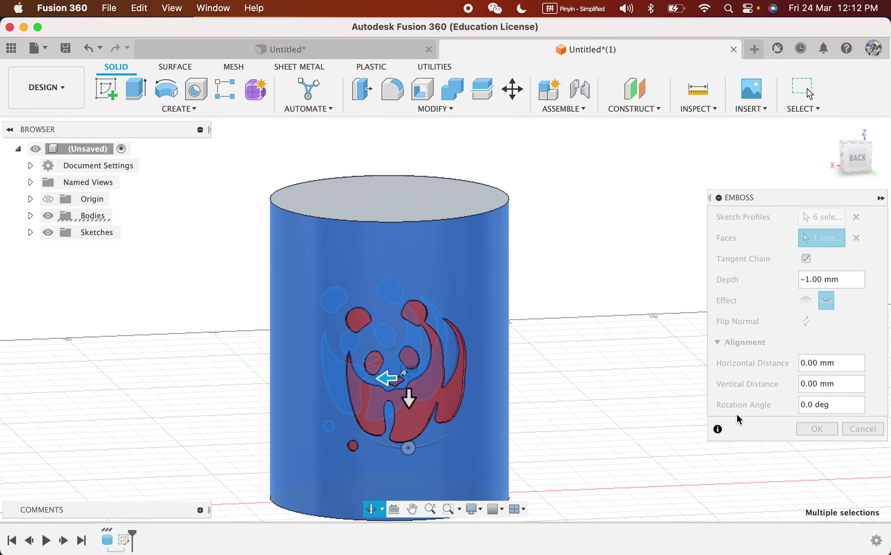
middle_drag(650, 430, 642, 378)
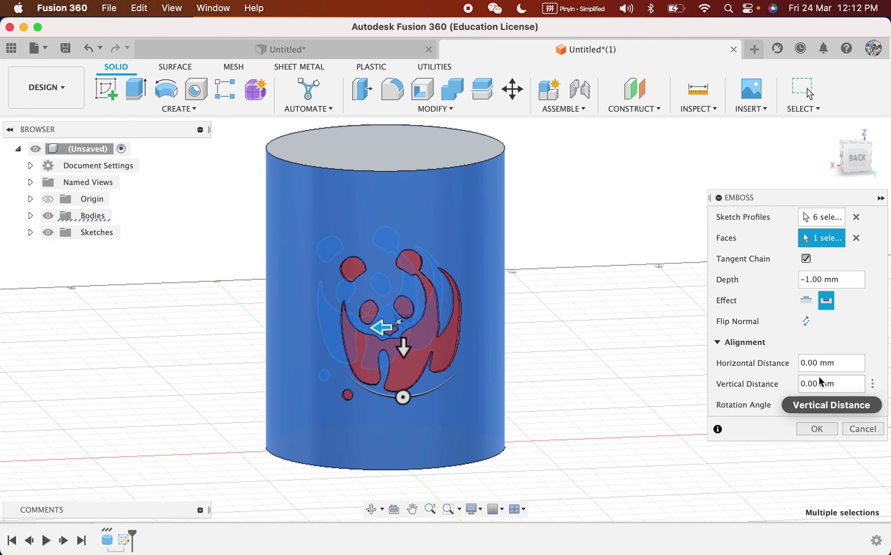
click(806, 300)
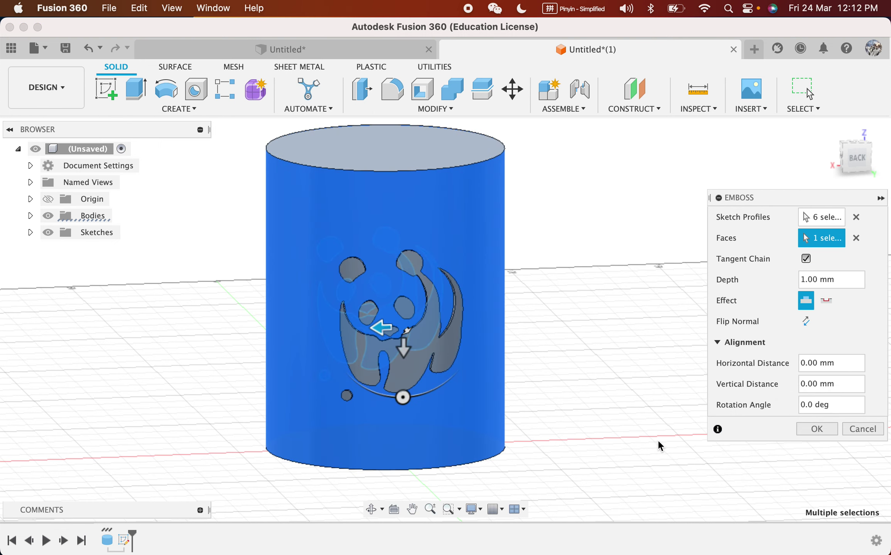
scroll(442, 364, up, 5)
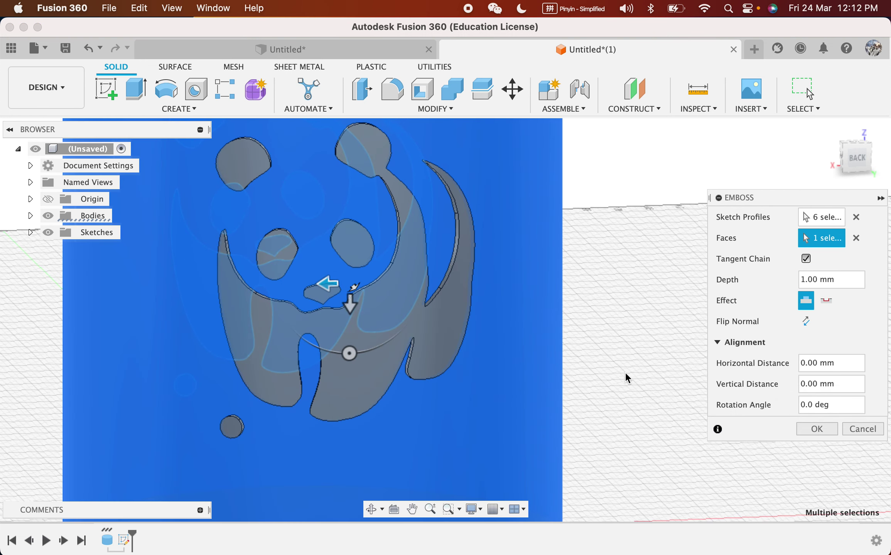
click(826, 301)
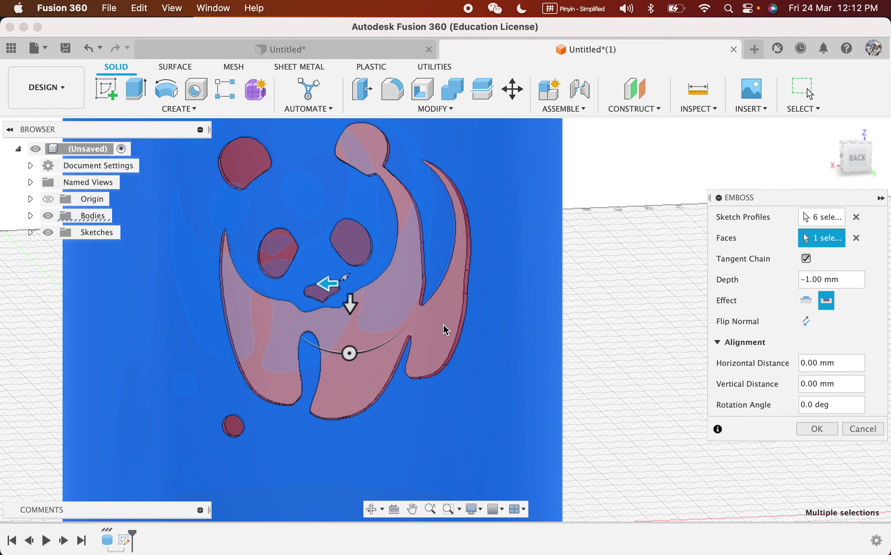
scroll(623, 399, down, 3)
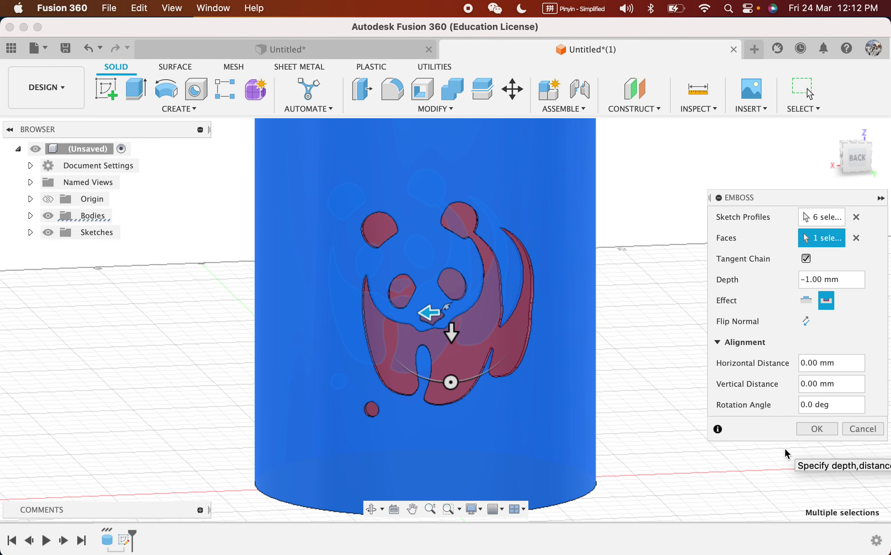
click(818, 429)
scroll(737, 473, down, 2)
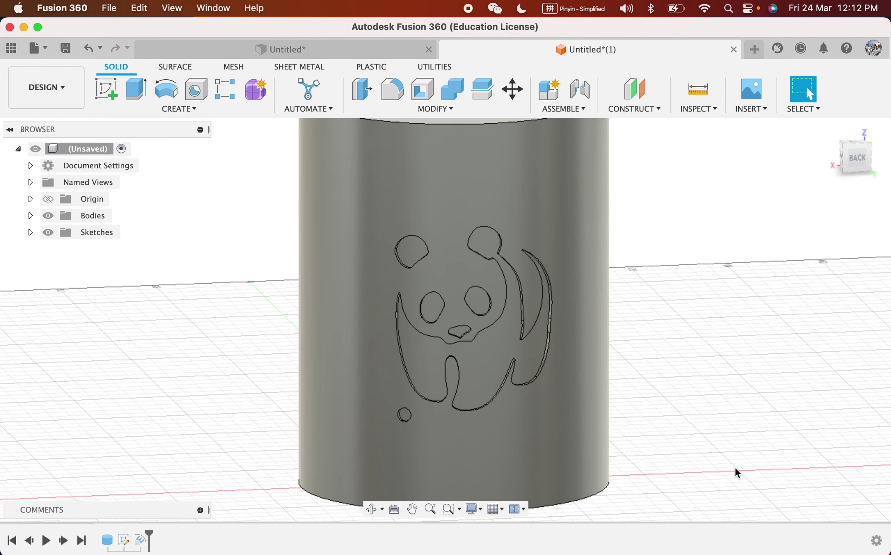
middle_drag(736, 469, 622, 465)
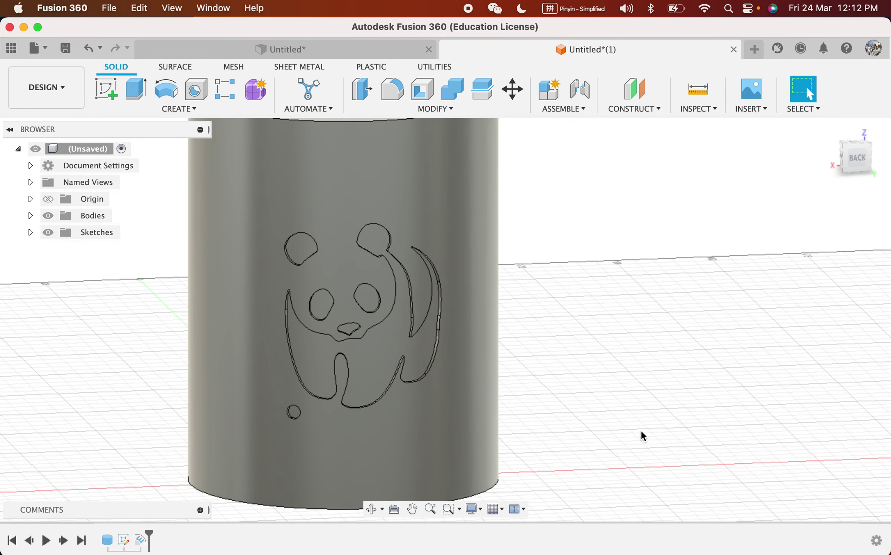
scroll(642, 436, up, 3)
scroll(642, 435, down, 5)
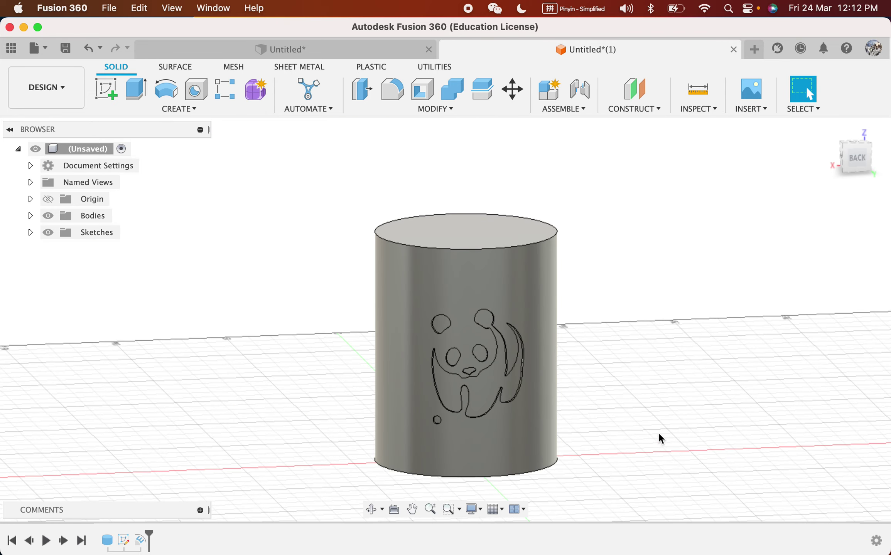
Step: Roll the timeline back to just after the cylinder feature and fillet the cylinder's bottom edge with a 20 mm radius
drag(148, 531, 116, 538)
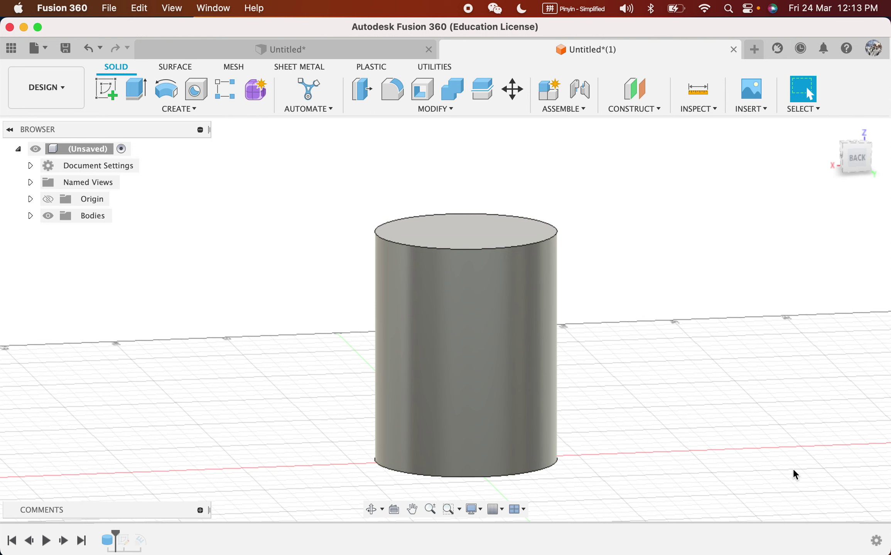
middle_drag(793, 471, 700, 435)
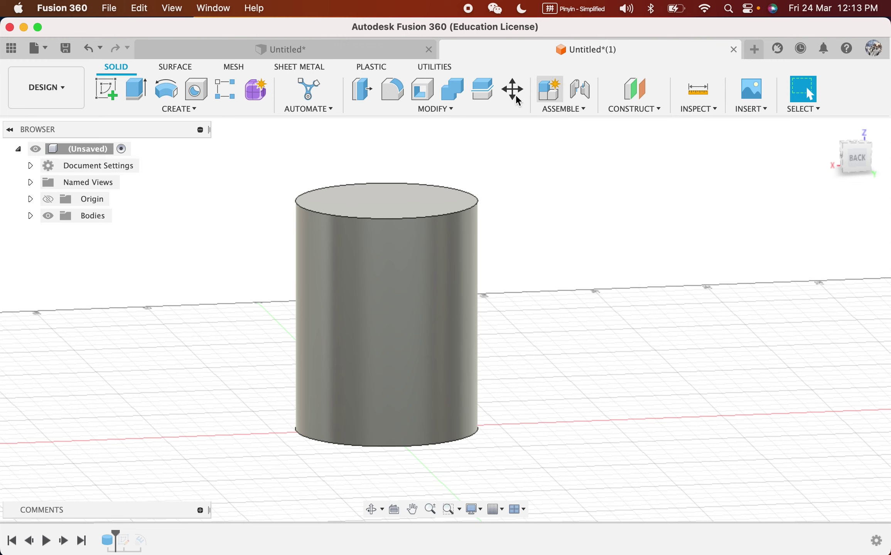
key(f)
click(476, 435)
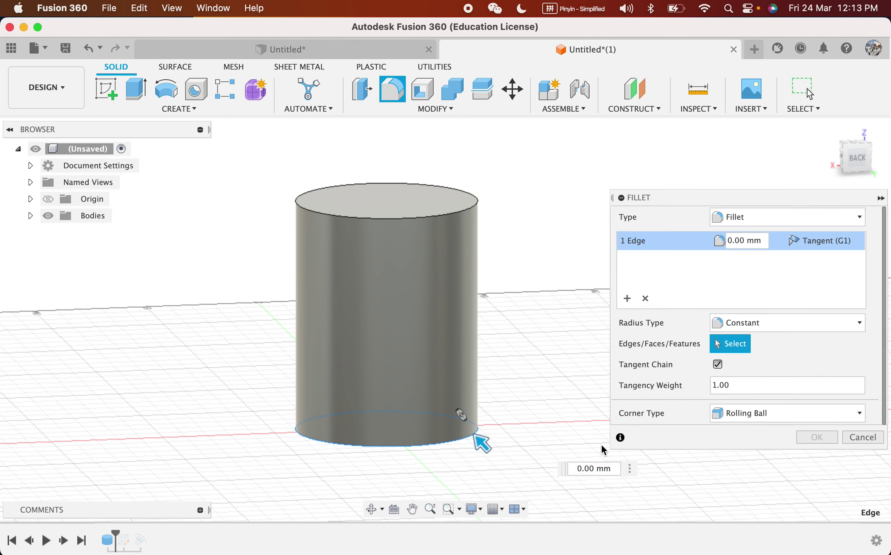
text(20)
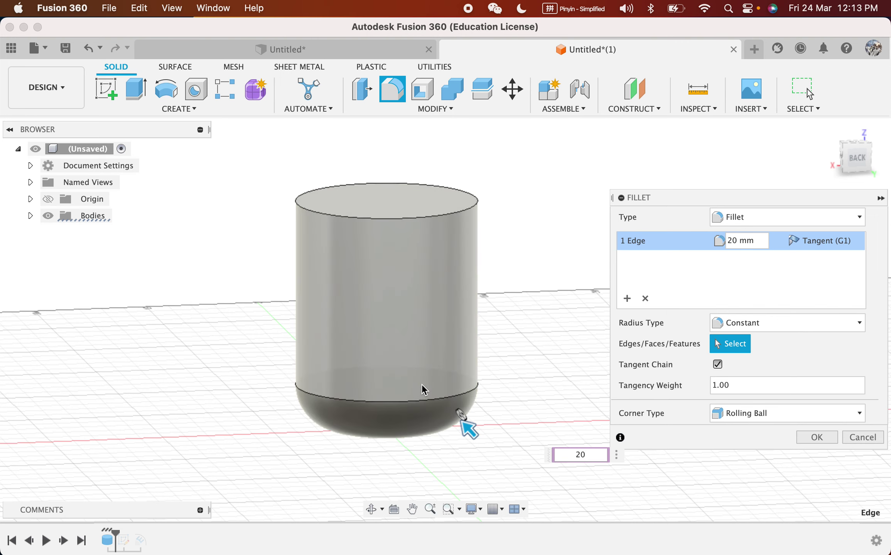
click(814, 437)
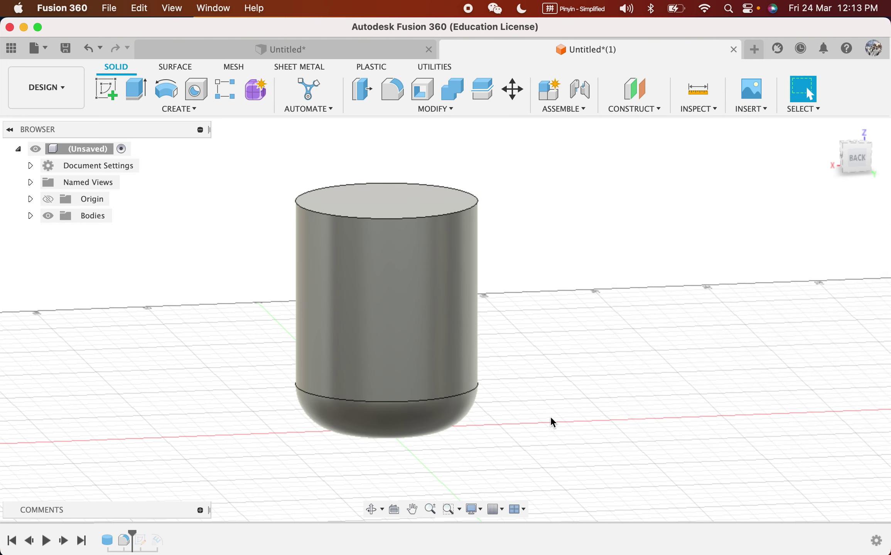
Step: Shell the filleted cylinder from its top face with an inside thickness of 6 mm
shift+middle_drag(585, 445, 358, 439)
scroll(399, 424, up, 5)
scroll(387, 413, down, 5)
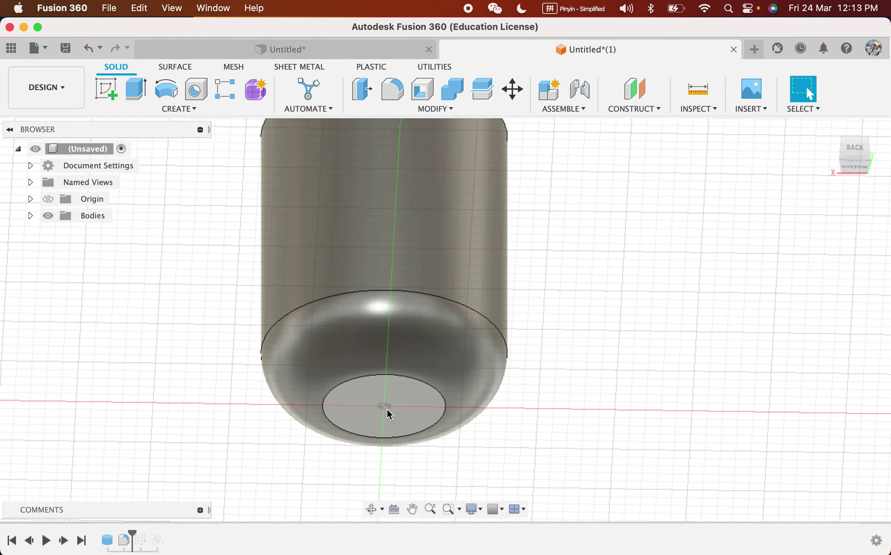
shift+middle_drag(434, 418, 574, 416)
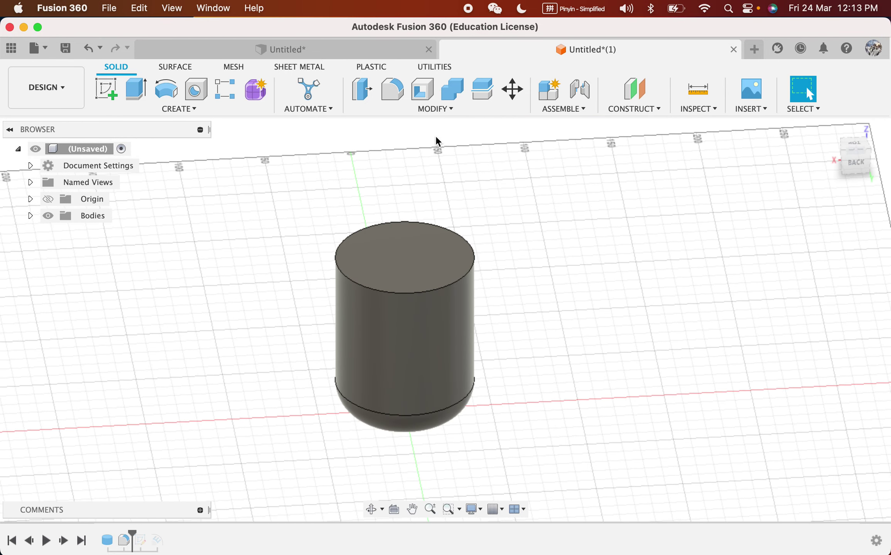
click(422, 90)
click(404, 251)
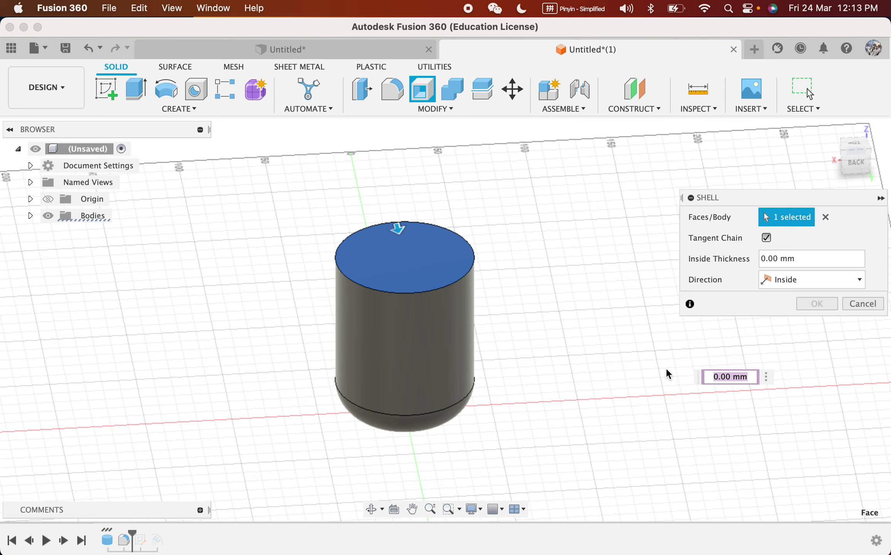
text(6)
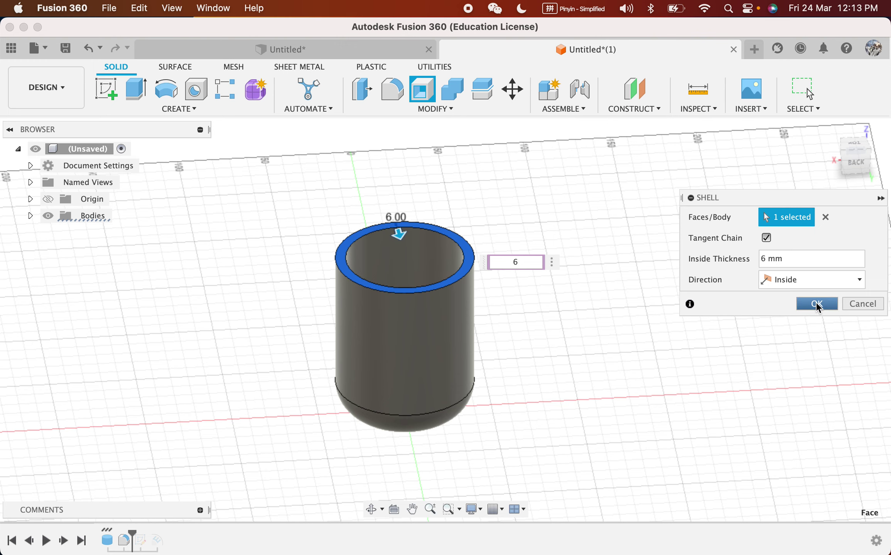
click(817, 304)
Step: Start a new sketch on the cup's ring-shaped top rim face
middle_drag(585, 295, 599, 368)
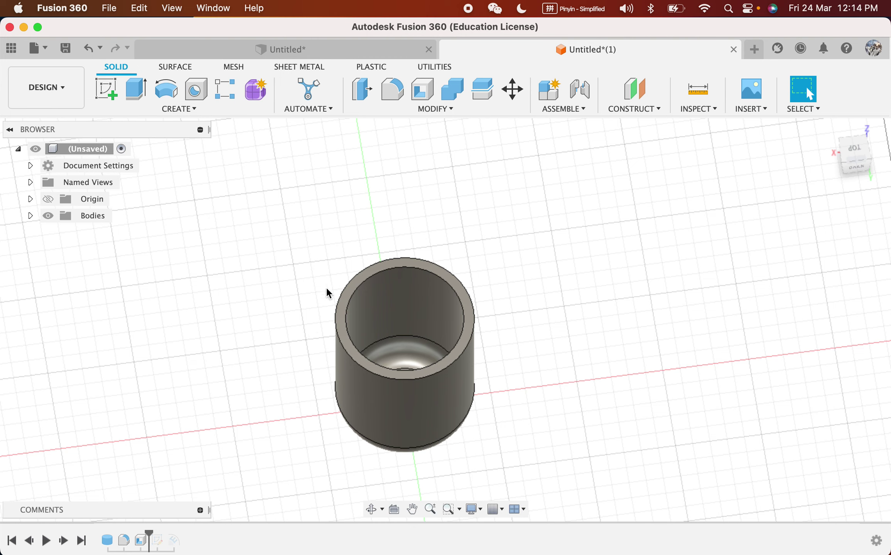
scroll(334, 293, up, 5)
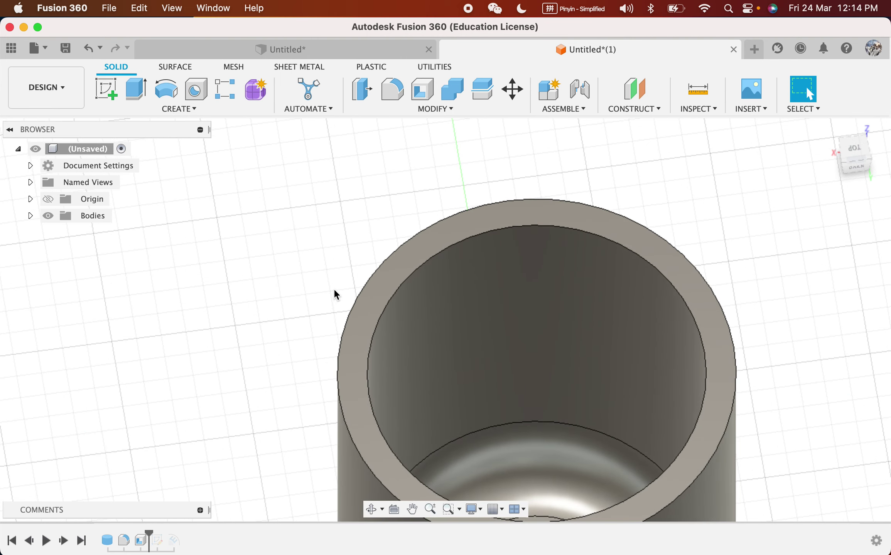
click(398, 277)
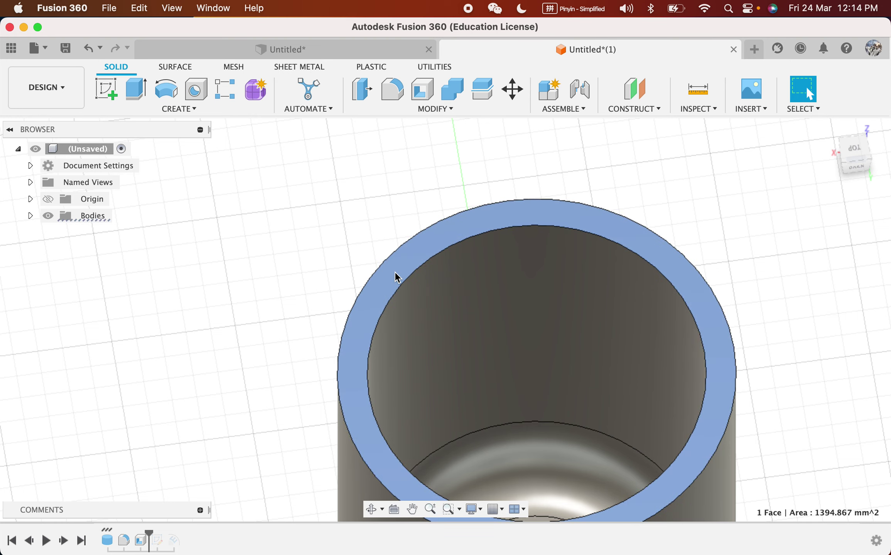
click(102, 95)
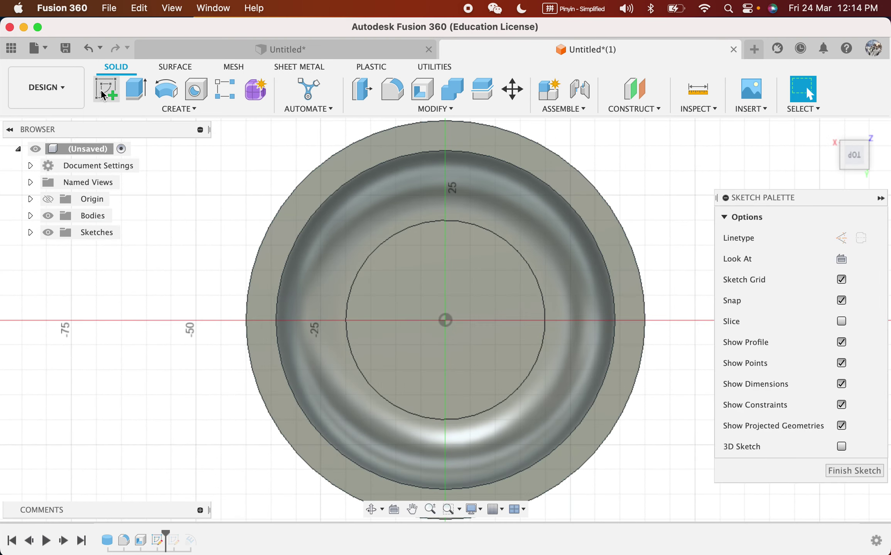
Step: Create path text reading "FUSION 260" along the rim's inner circular edge, using the Text On Path type
click(172, 109)
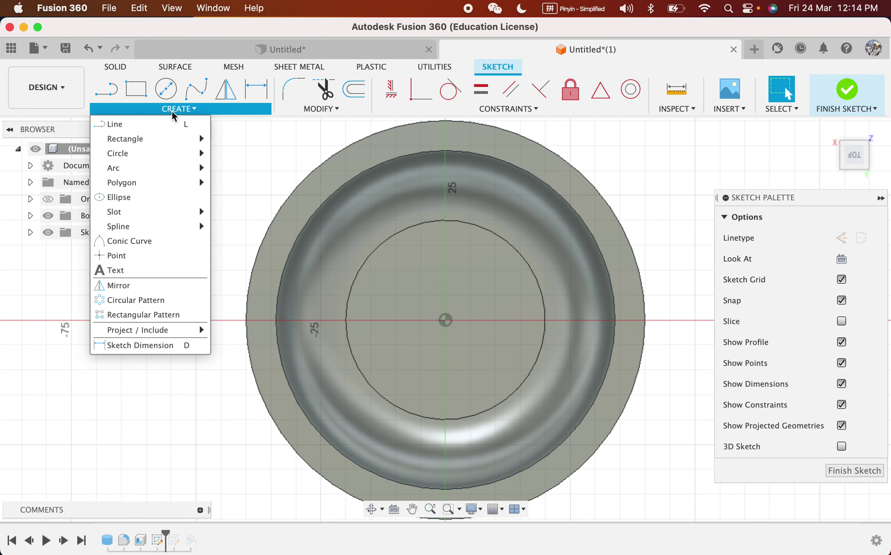
click(157, 270)
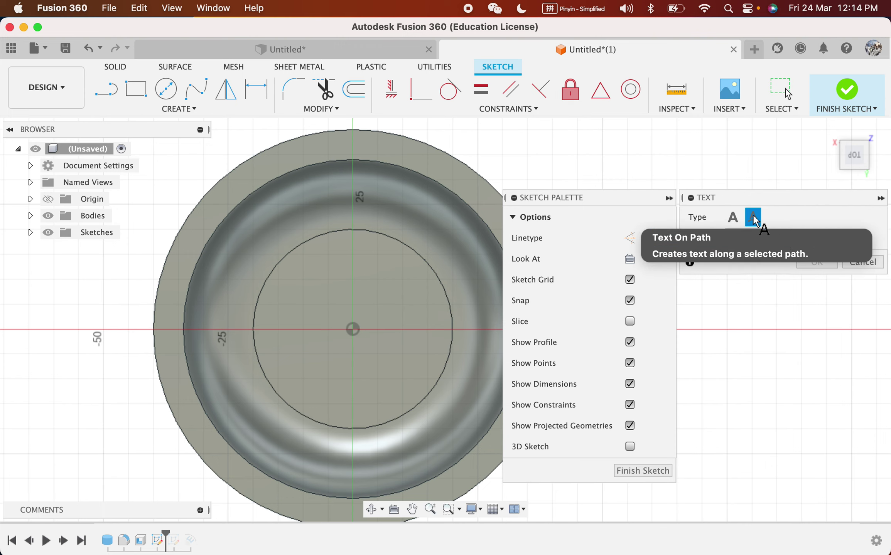
click(444, 189)
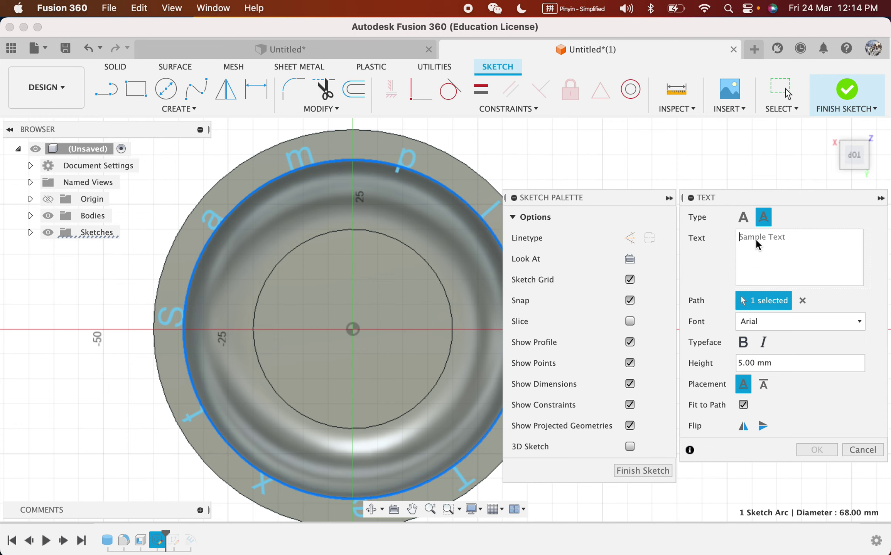
text(FUSION)
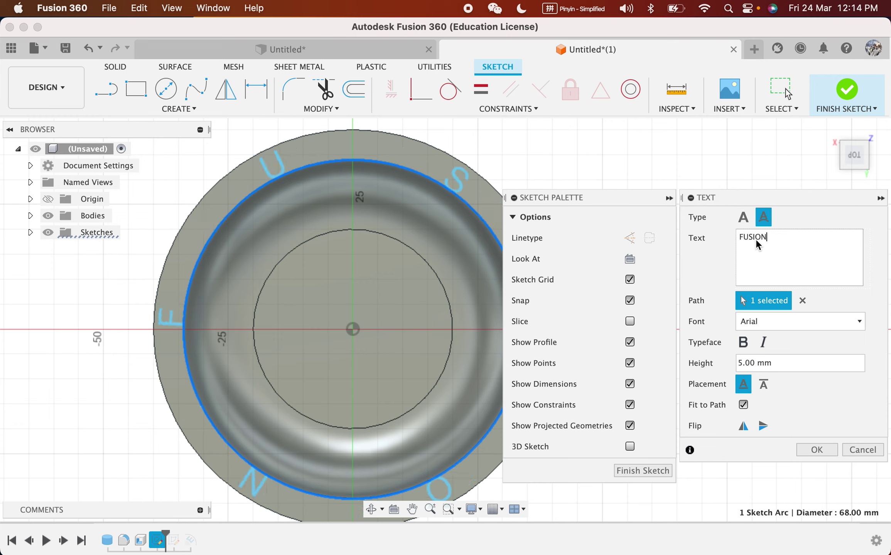
text( 260)
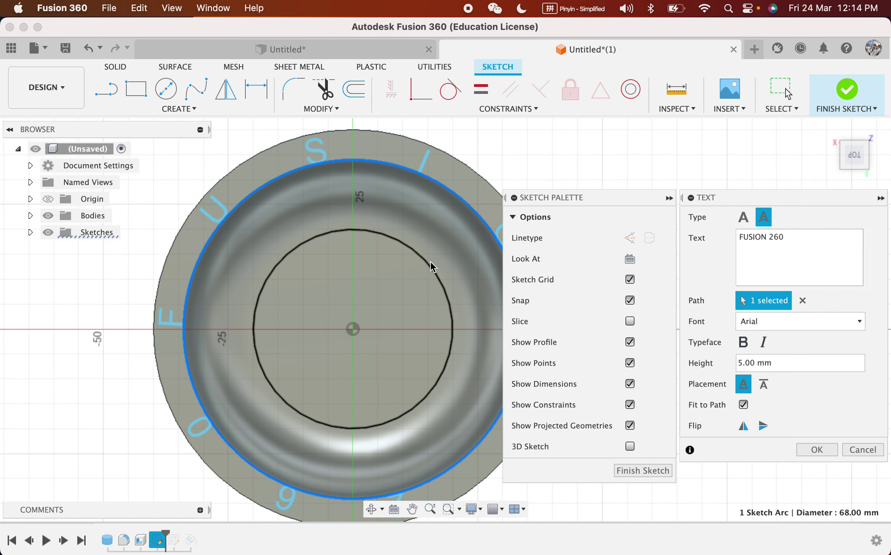
Step: Try the vertical and horizontal flips on the rim text, restoring the original orientation each time
middle_drag(430, 261, 380, 236)
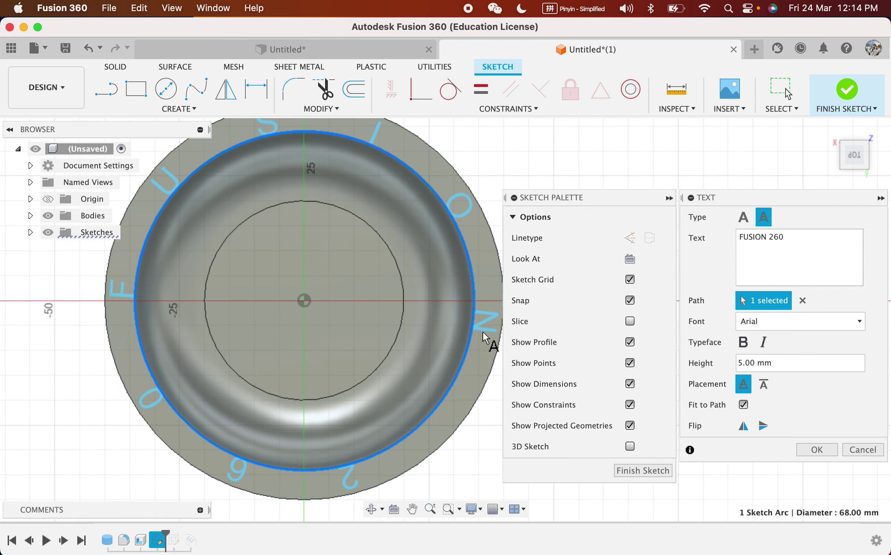
scroll(483, 338, up, 5)
middle_drag(483, 336, 400, 301)
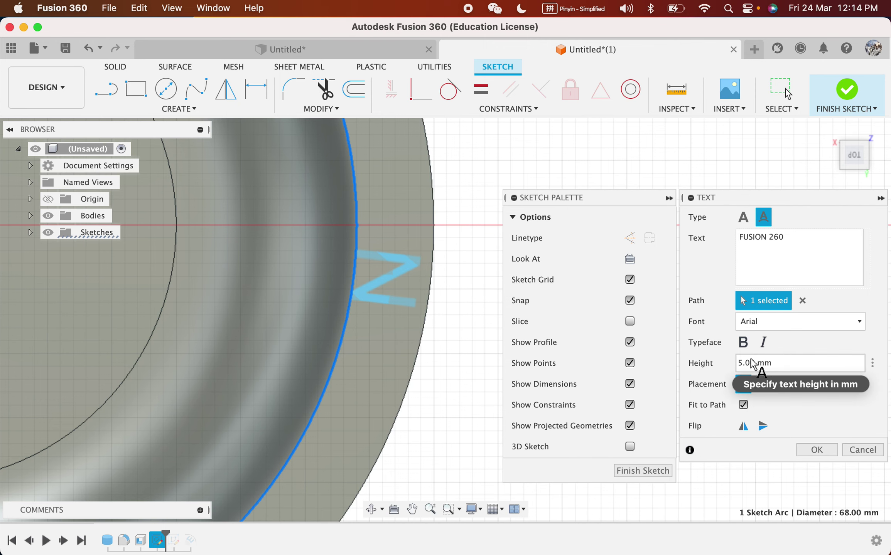
scroll(421, 270, down, 8)
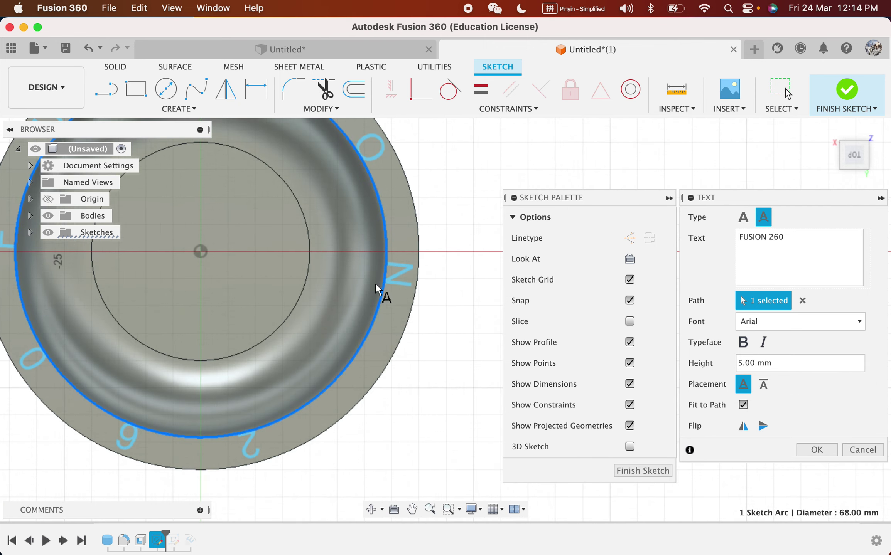
scroll(432, 357, down, 1)
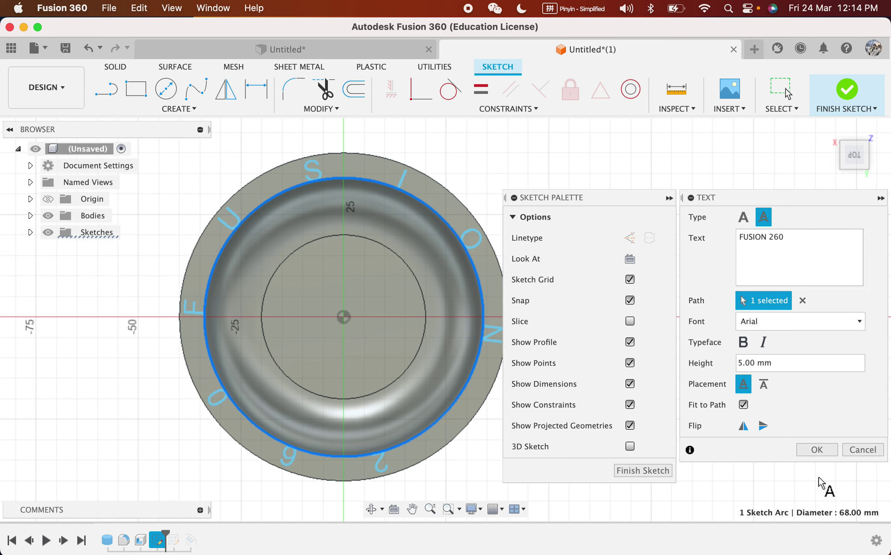
click(762, 426)
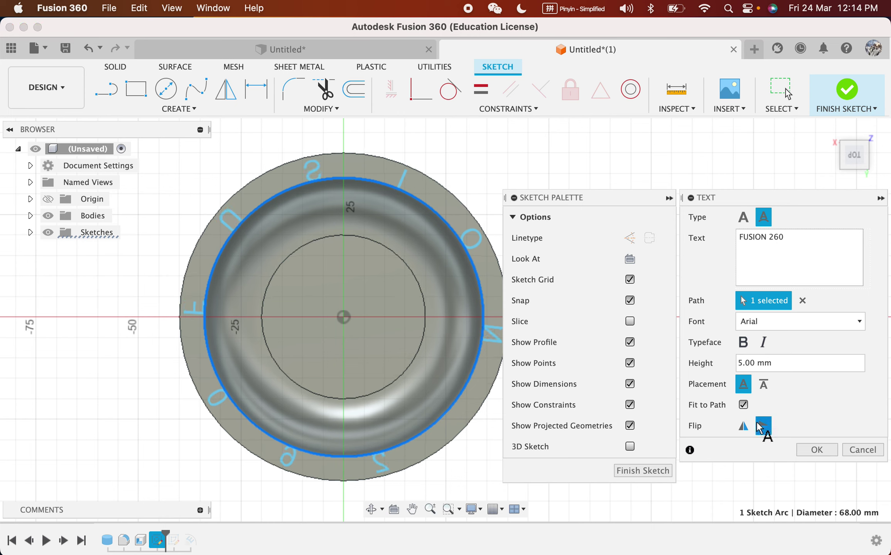
click(761, 425)
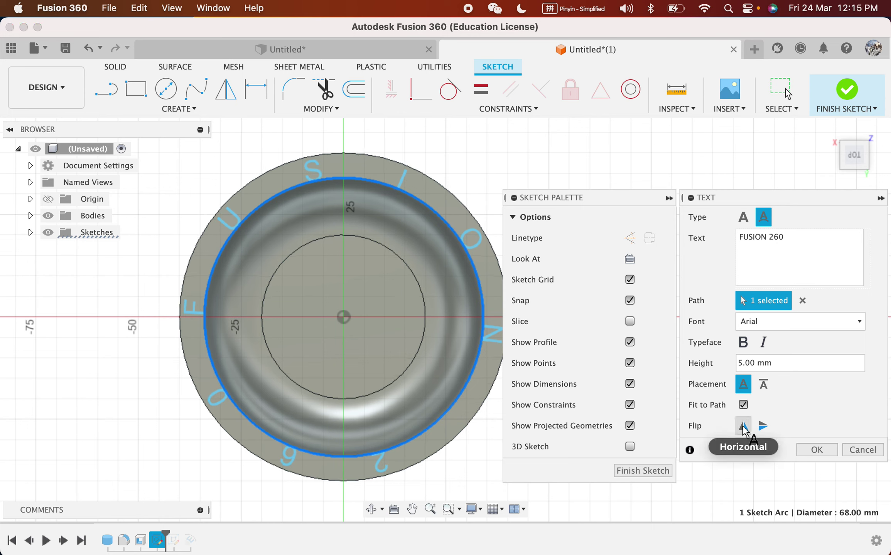
click(744, 427)
click(743, 427)
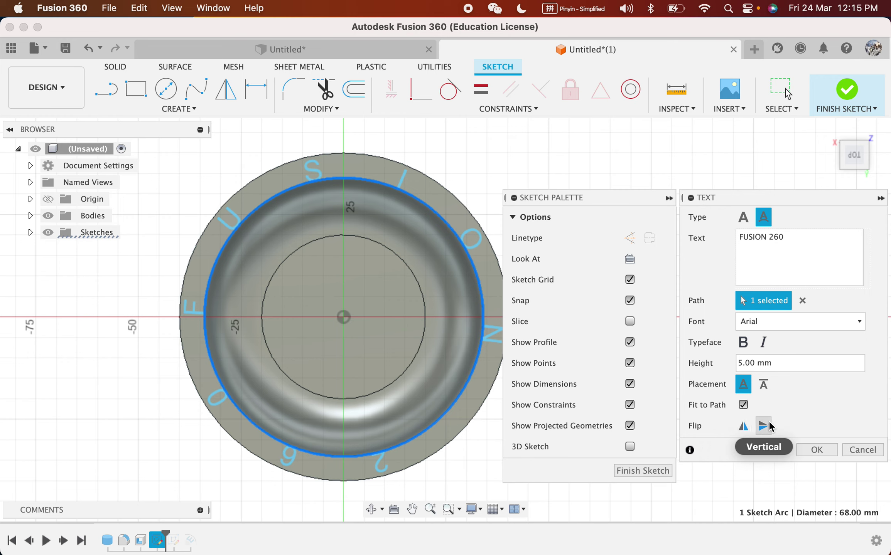
click(860, 324)
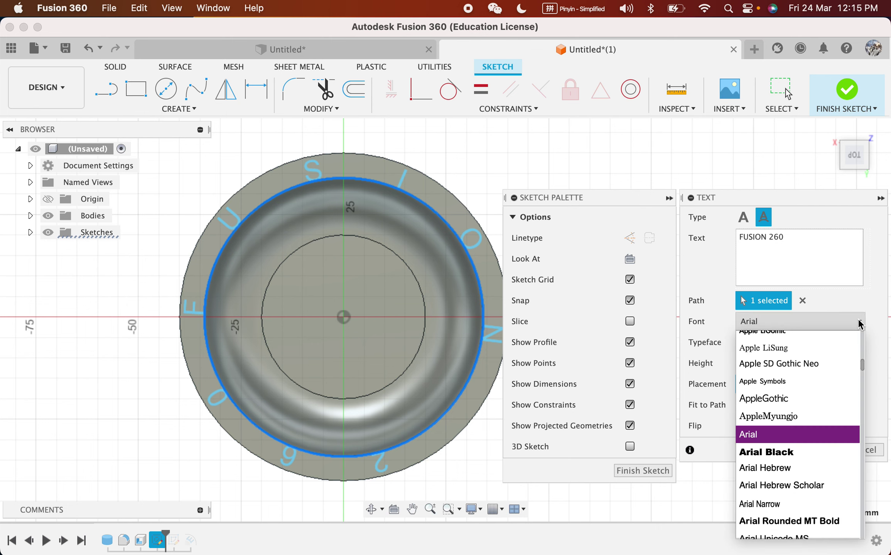
click(859, 325)
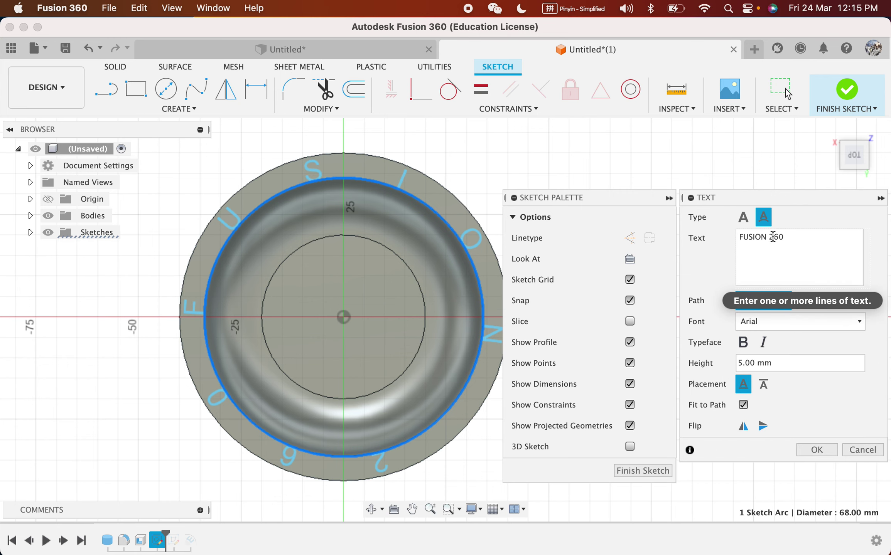
Step: Correct the rim text to read "FUSION 360", complete it and finish the sketch
click(774, 236)
key(BackSpace)
text(3)
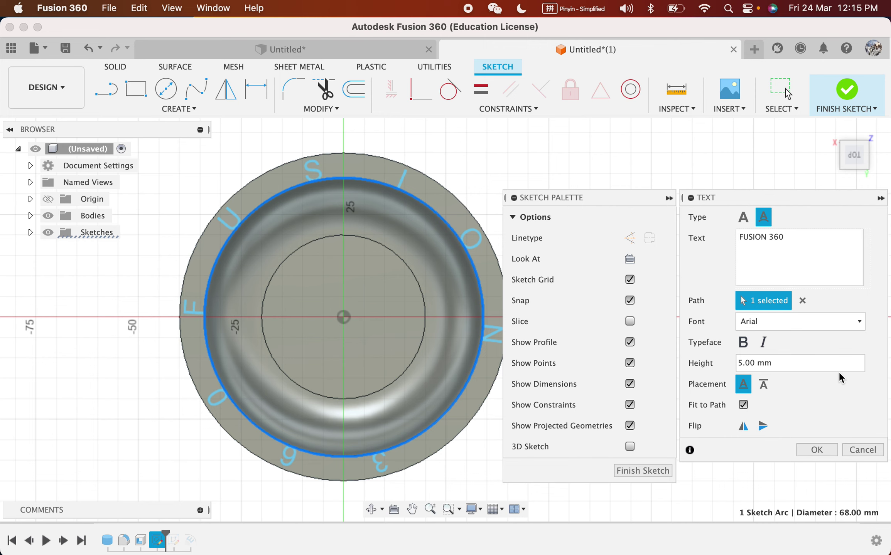
click(822, 451)
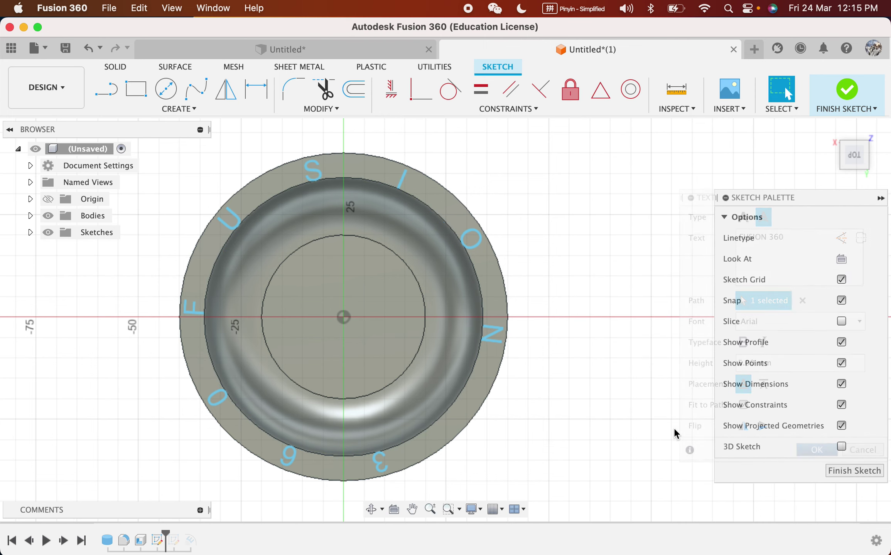
shift+middle_drag(581, 435, 608, 390)
click(830, 94)
Step: Extrude the rim text by -1 mm as a cut into the top face
scroll(496, 163, up, 5)
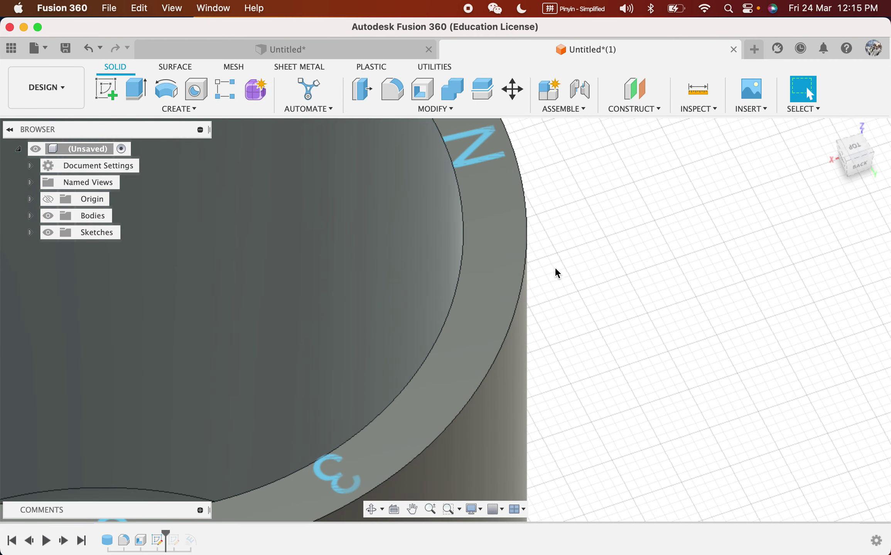
middle_drag(555, 272, 684, 297)
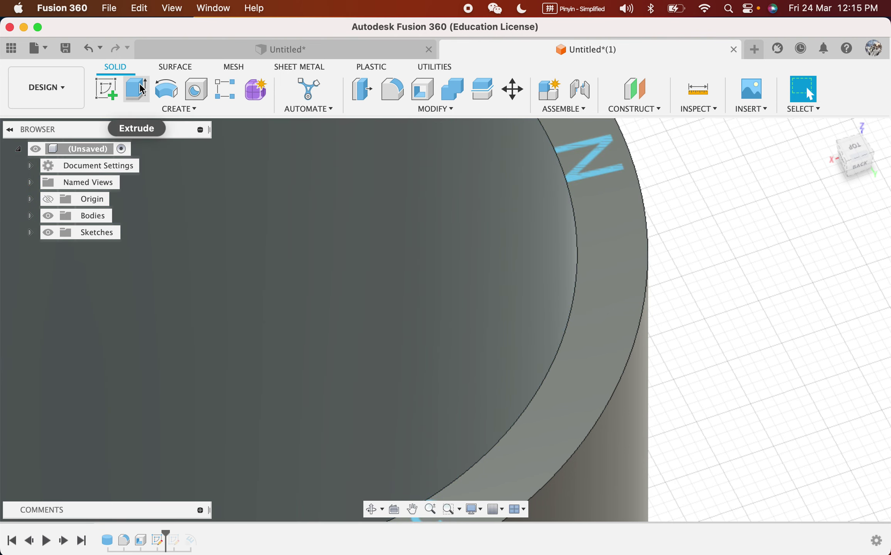
click(142, 90)
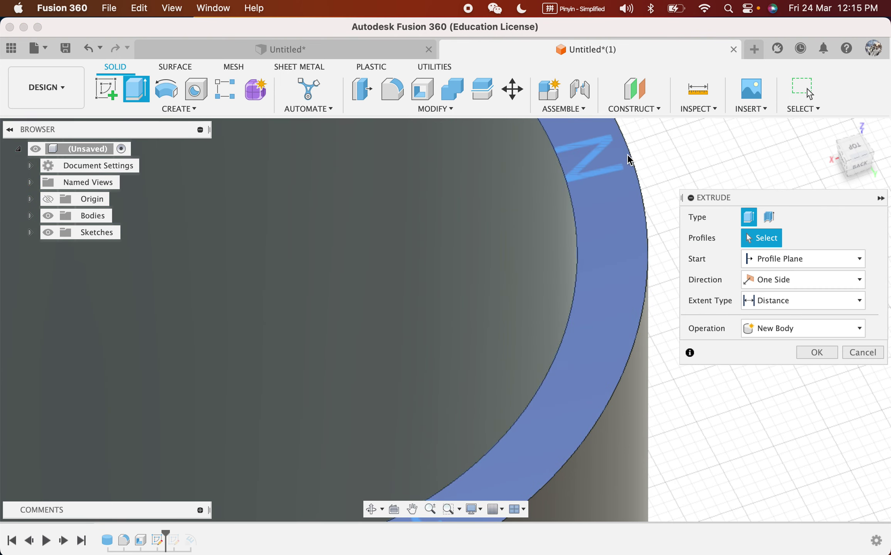
click(604, 144)
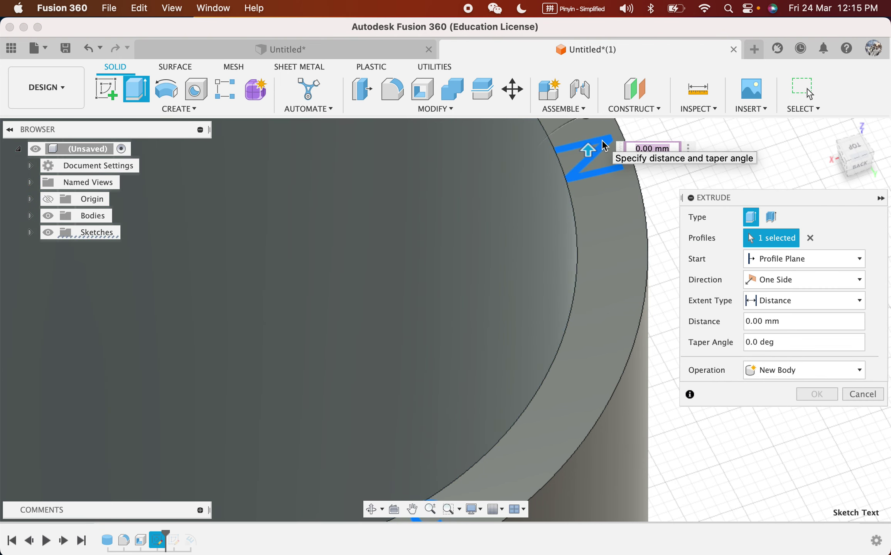
text(-1)
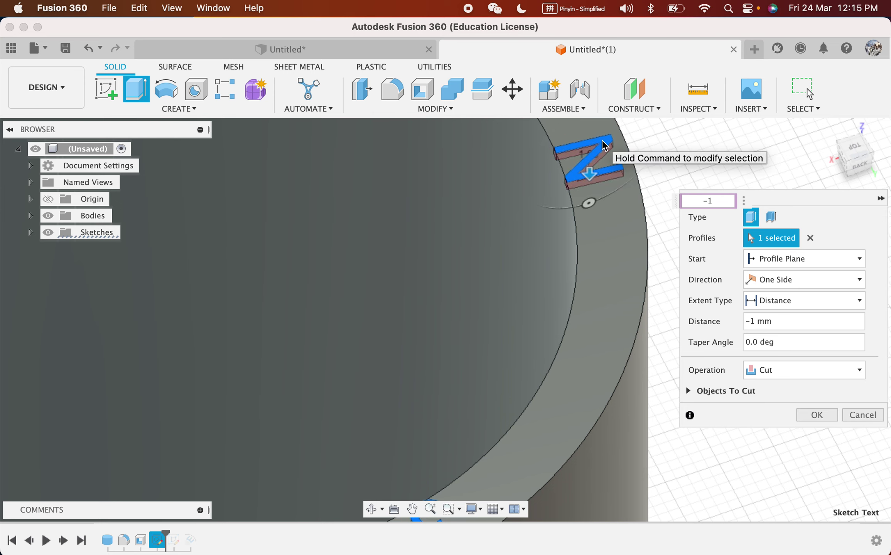
key(Return)
Step: Inspect the cut letters where they meet the rim's inner edge, and undo the text extrusion
scroll(561, 185, up, 5)
scroll(547, 184, down, 5)
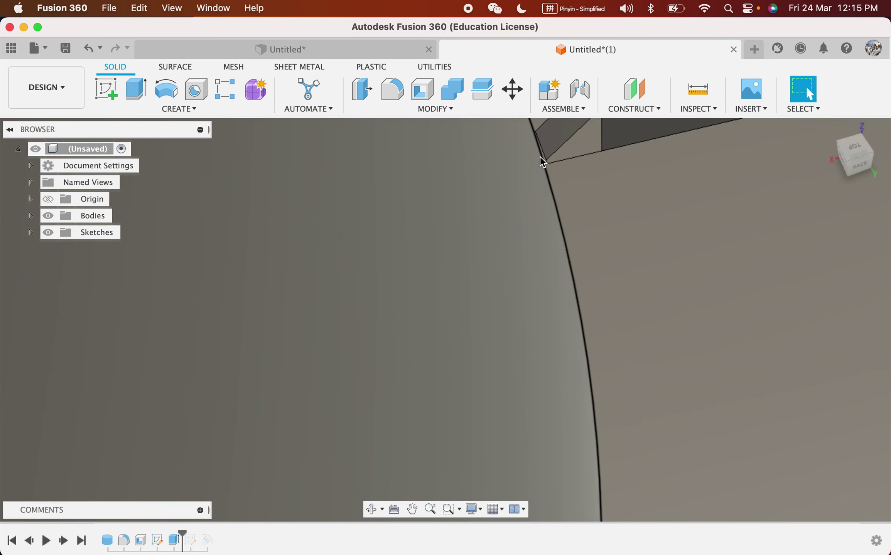
scroll(547, 183, up, 8)
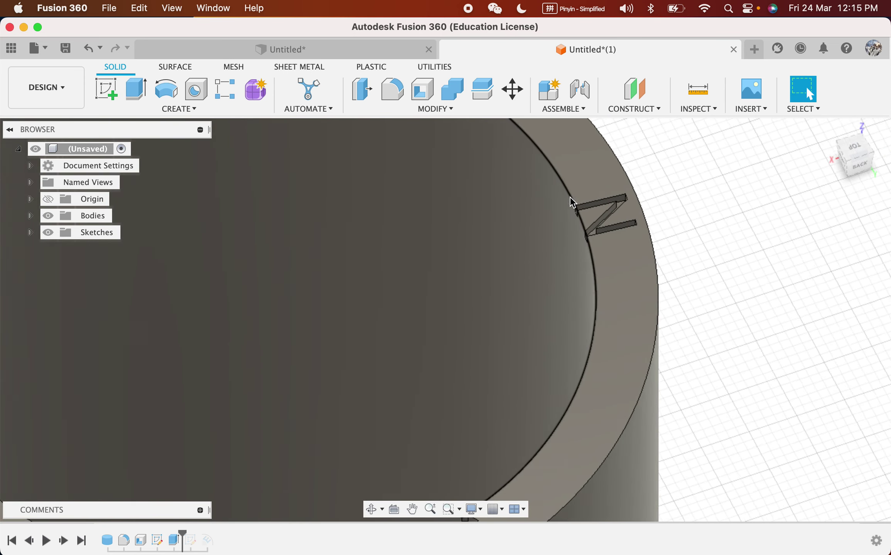
scroll(596, 275, down, 8)
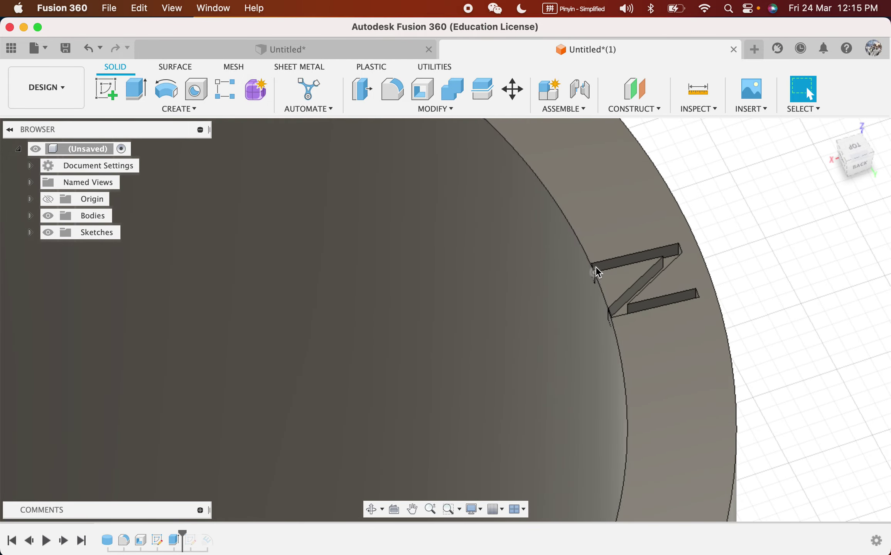
scroll(561, 229, up, 8)
scroll(561, 229, up, 3)
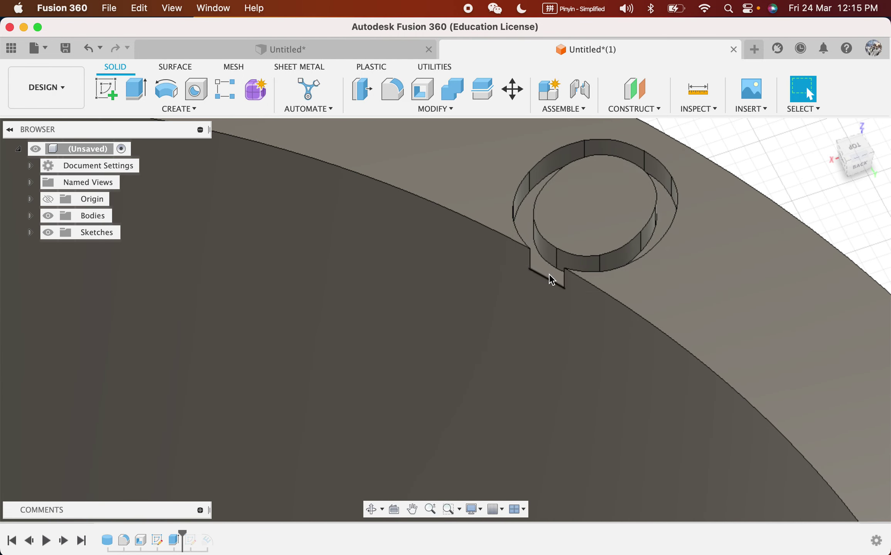
scroll(544, 269, up, 5)
scroll(544, 269, down, 10)
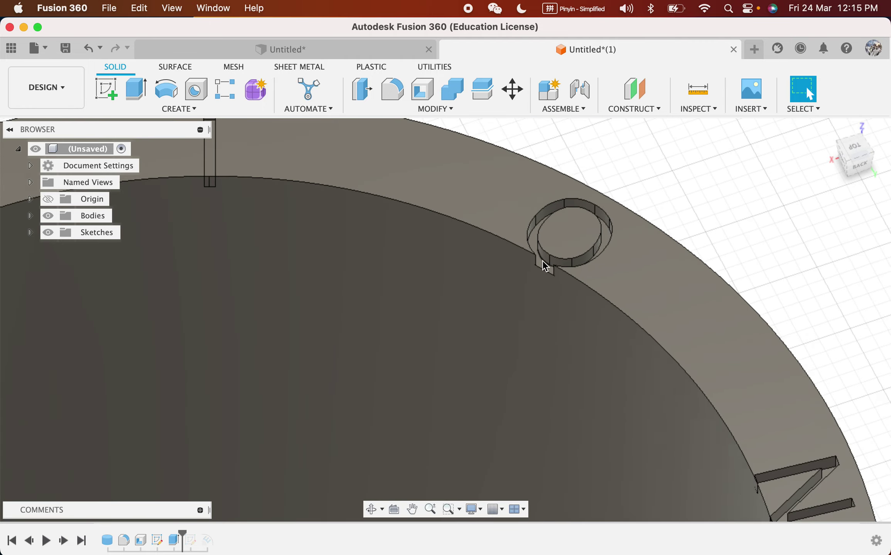
key(super+z)
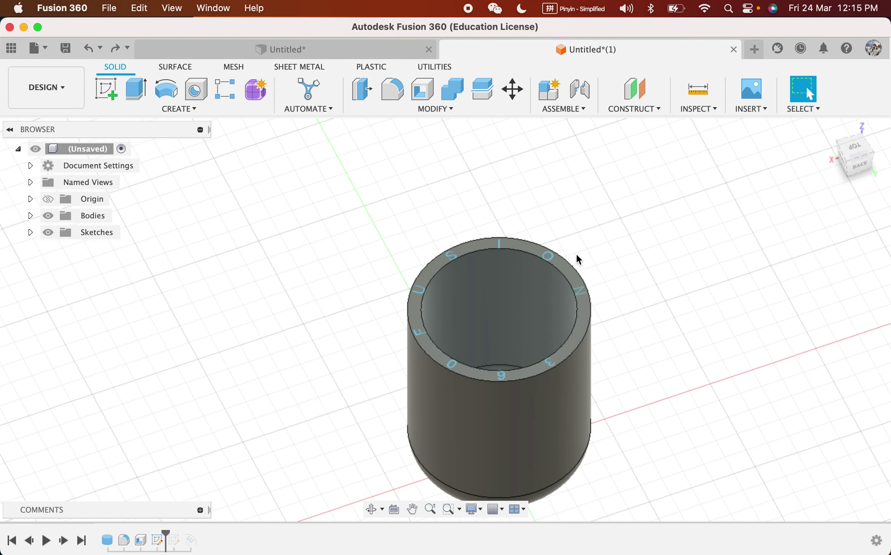
Step: Offset the cup's inner cylindrical wall face by 1 mm to thicken the rim beneath the lettering
scroll(776, 362, up, 4)
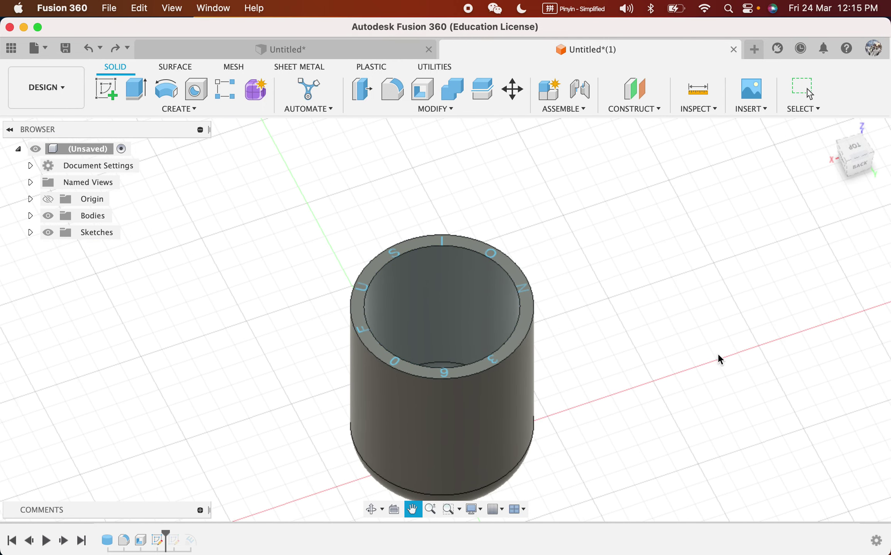
scroll(578, 247, up, 2)
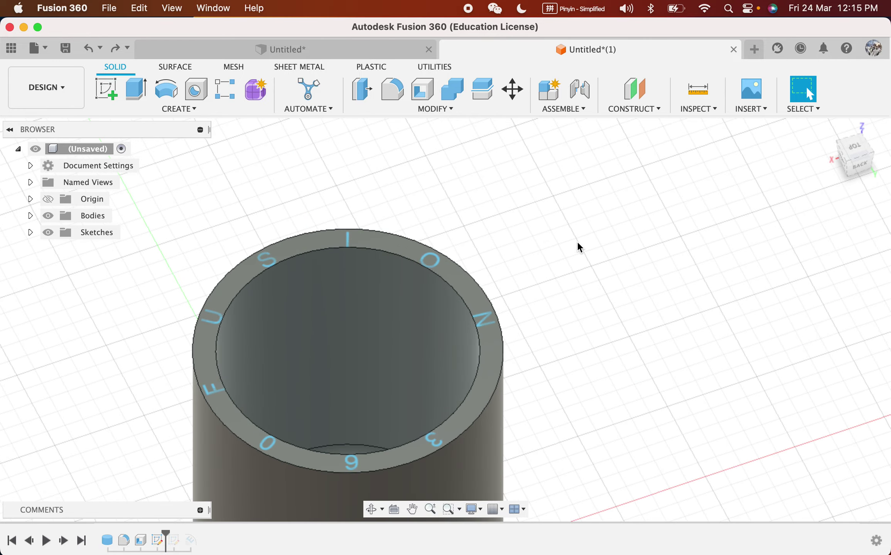
click(435, 109)
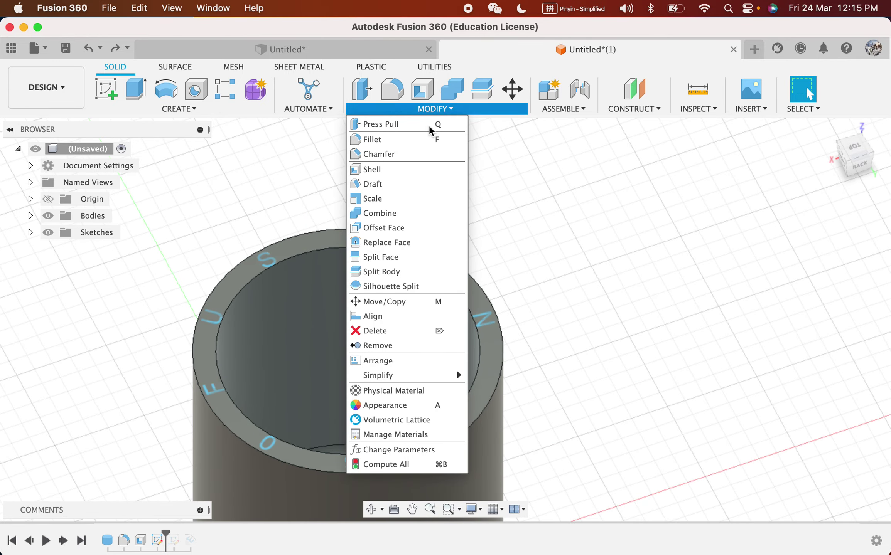
click(400, 229)
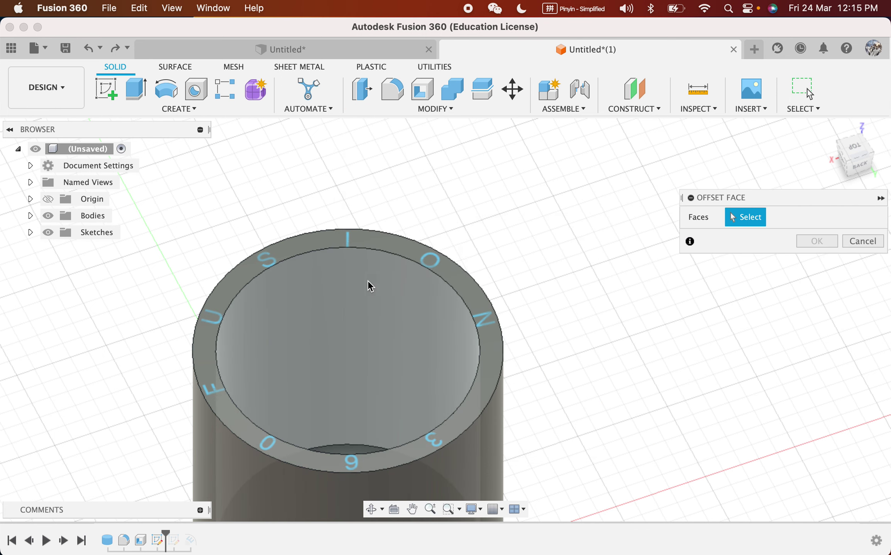
click(371, 306)
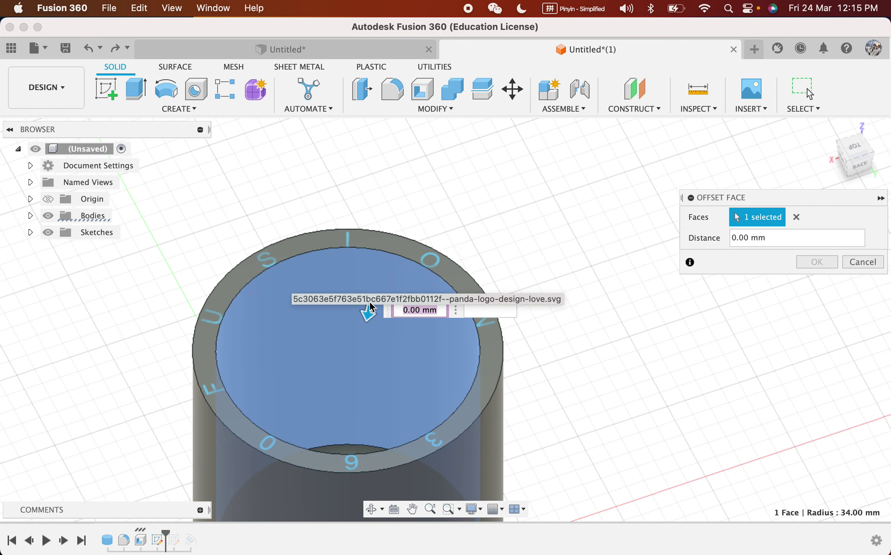
text(1)
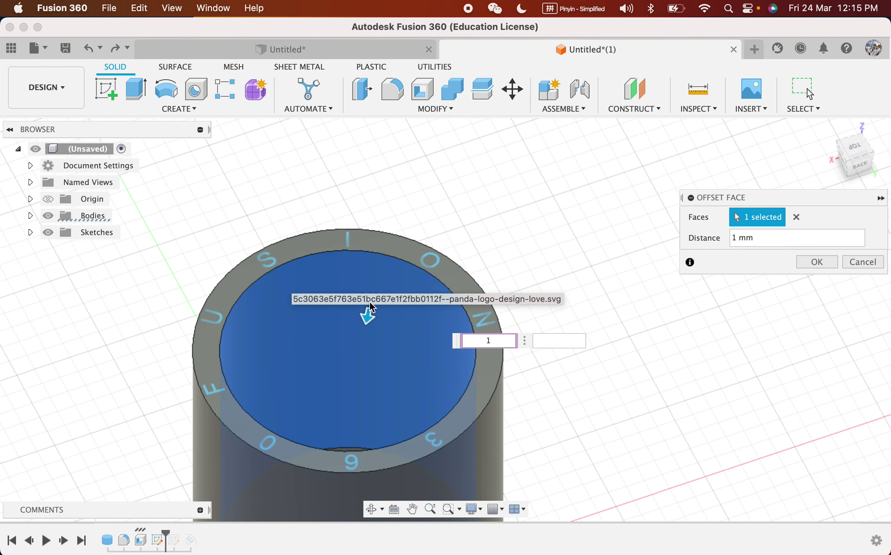
scroll(426, 259, up, 3)
scroll(425, 259, up, 2)
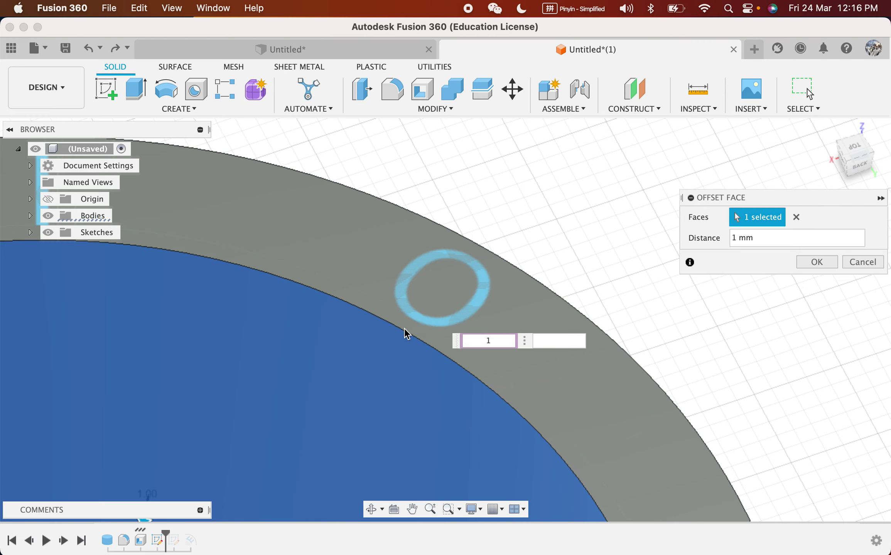
click(825, 261)
Step: Extrude the "FUSION 360" rim text by -1 mm as a cut into the cup's top face
click(136, 89)
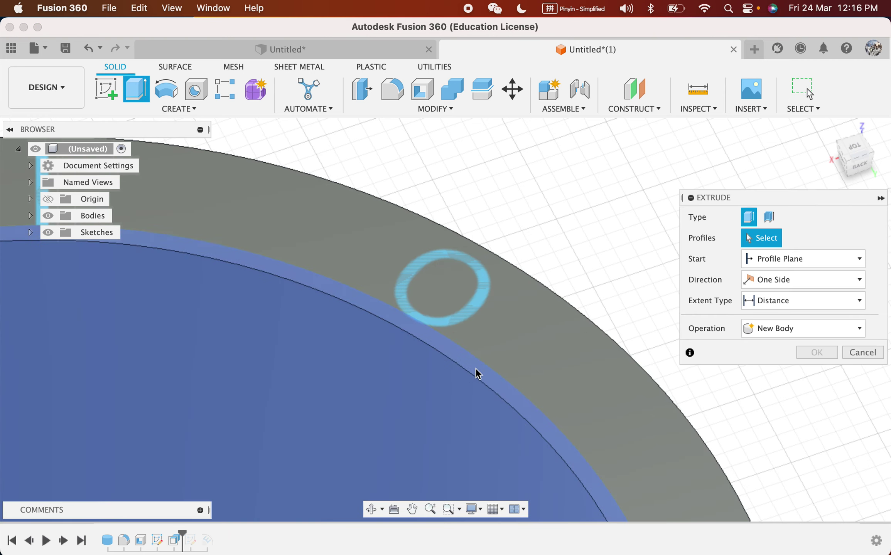
click(488, 297)
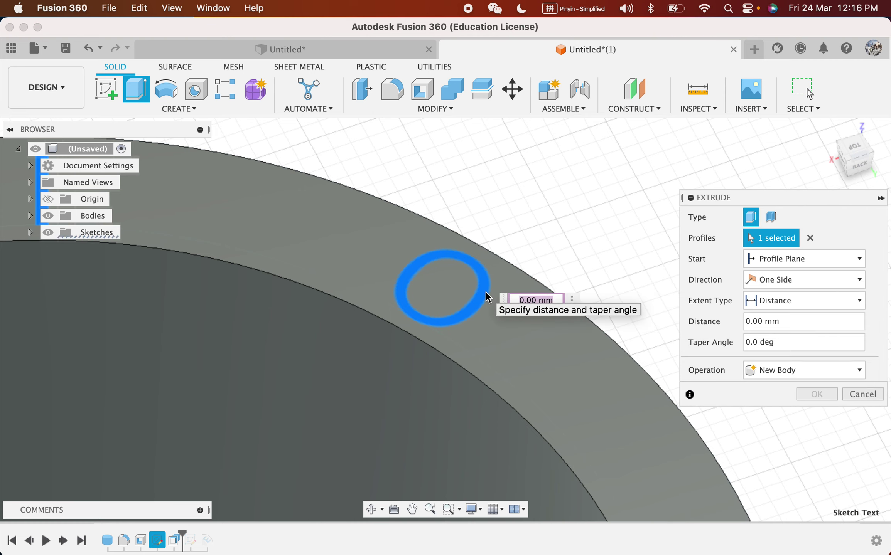
text(-1)
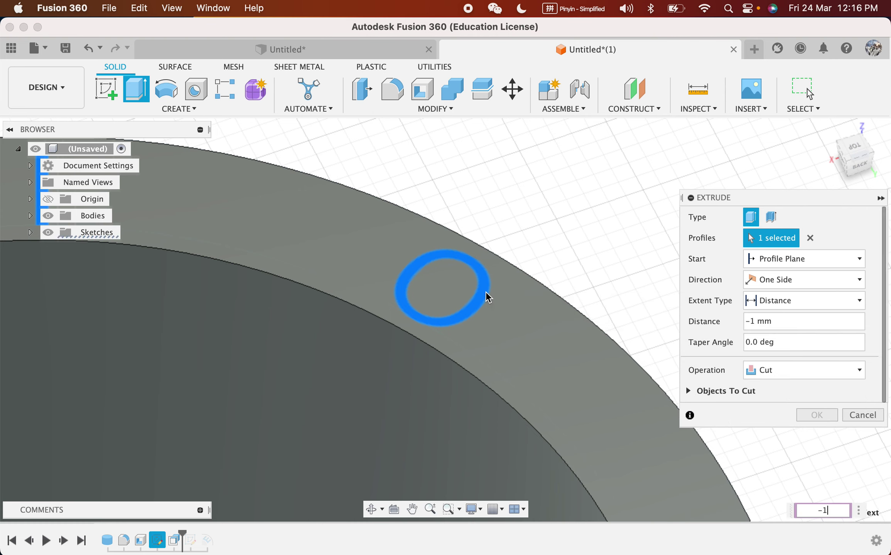
key(Return)
scroll(423, 331, up, 5)
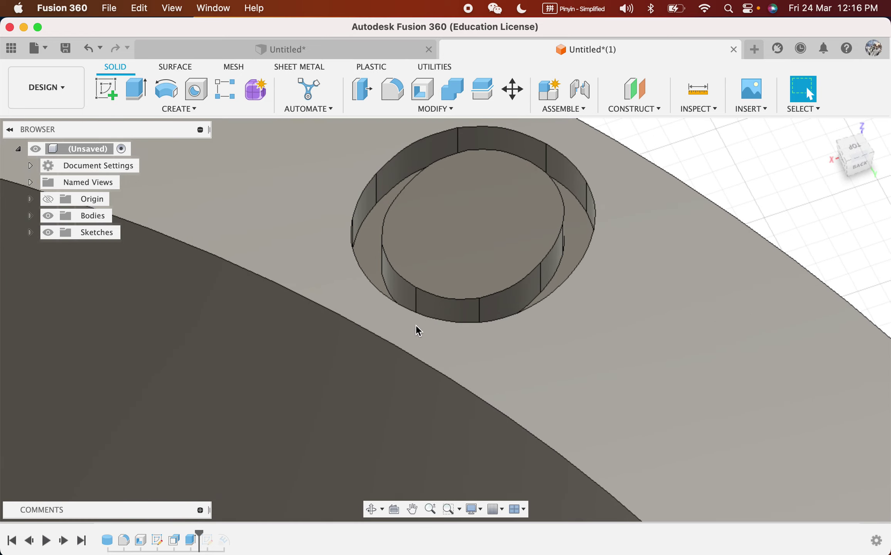
scroll(389, 338, down, 10)
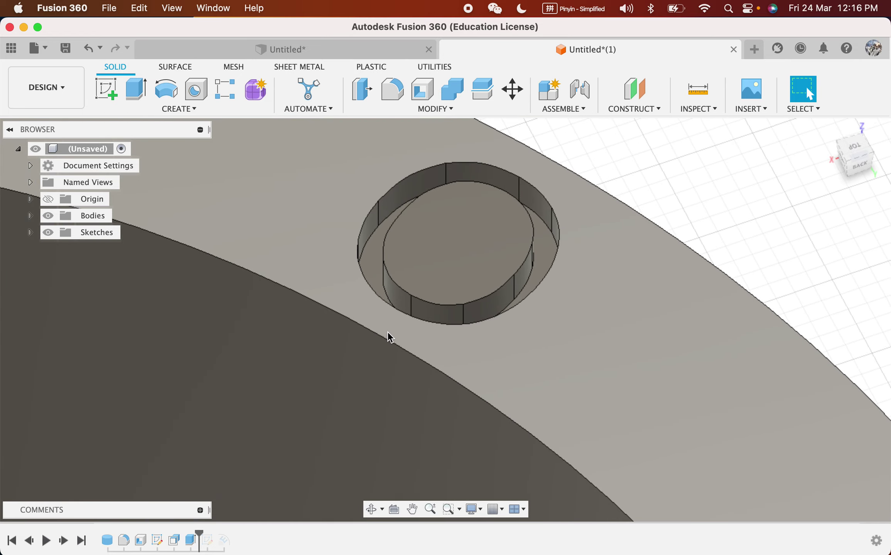
Step: Roll the design history forward to its end, past the panda sketch and emboss features
middle_drag(392, 352, 599, 287)
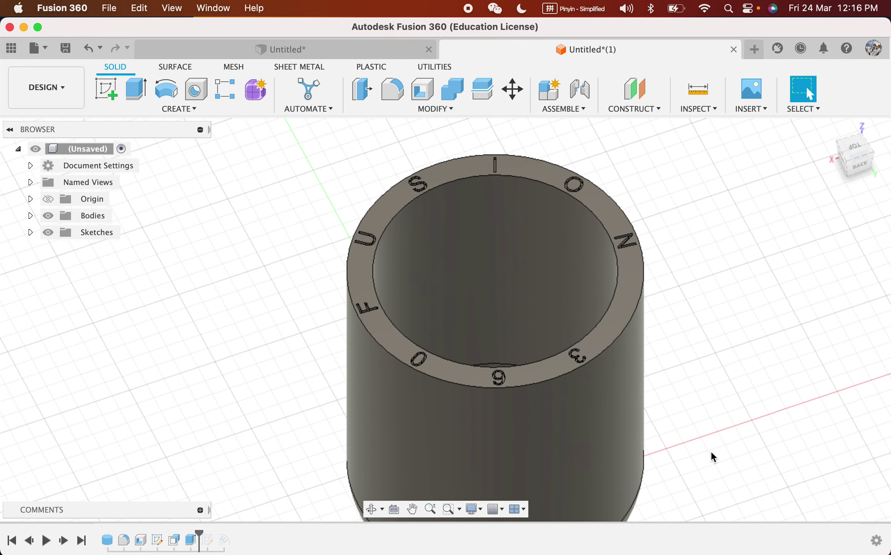
shift+middle_drag(722, 458, 638, 417)
middle_drag(489, 469, 201, 359)
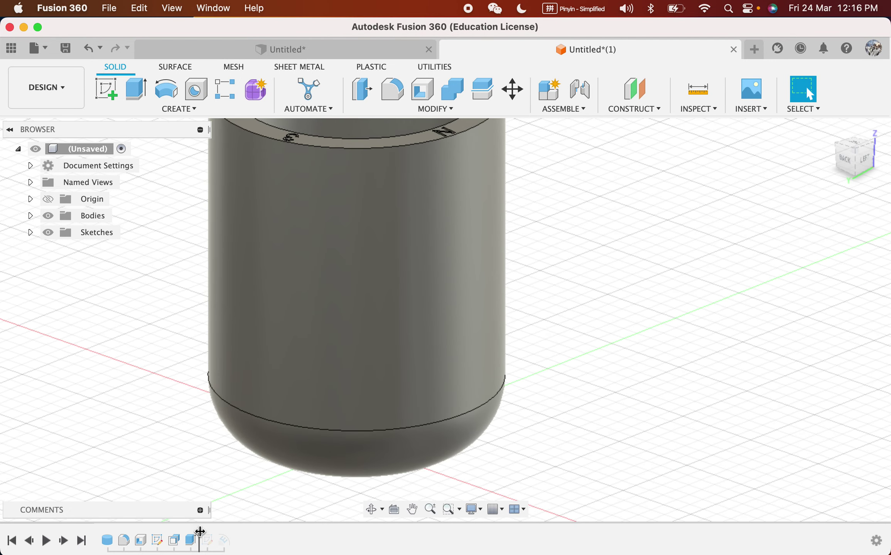
mouse_move(206, 540)
mouse_down()
mouse_move(242, 534)
mouse_move(233, 540)
mouse_up()
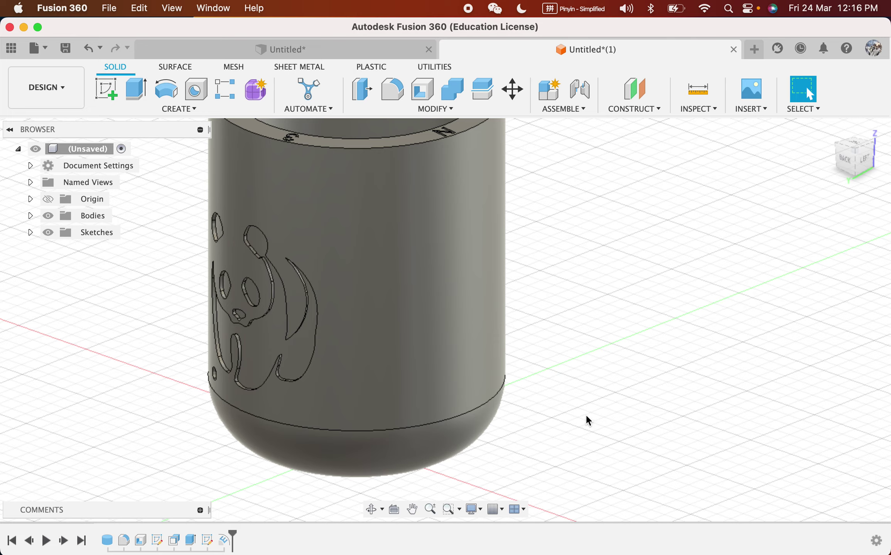
Step: Examine the whole cup, including the cut lettering around the rim, from several angles and distances
shift+middle_drag(575, 434, 687, 425)
scroll(688, 425, up, 2)
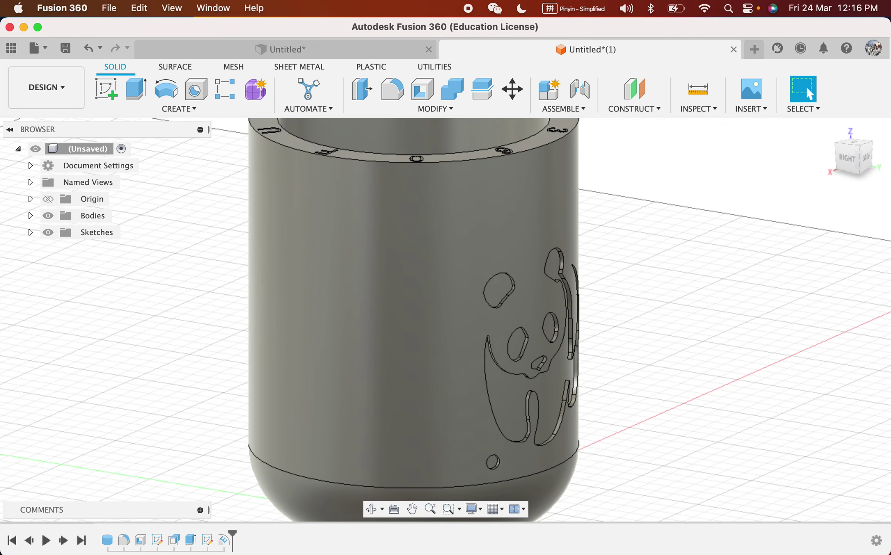
scroll(223, 451, up, 8)
scroll(224, 451, down, 12)
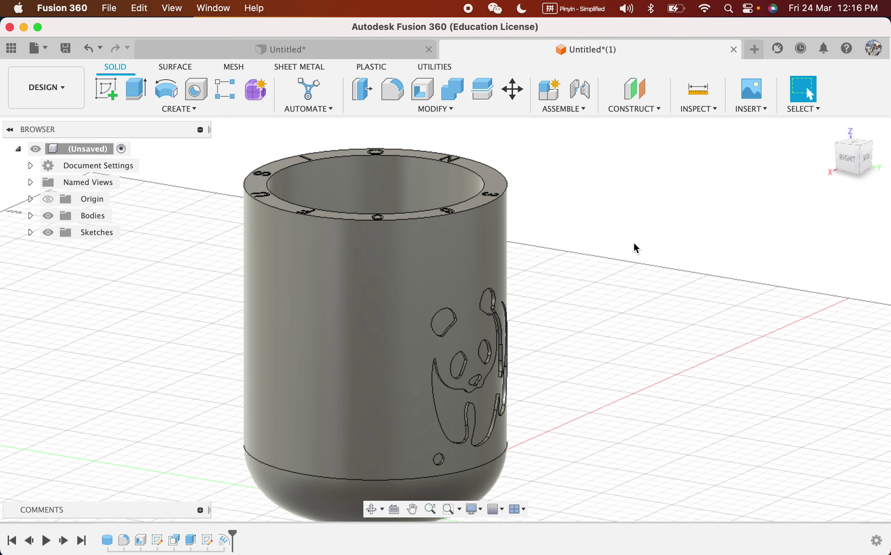
shift+middle_drag(654, 292, 675, 327)
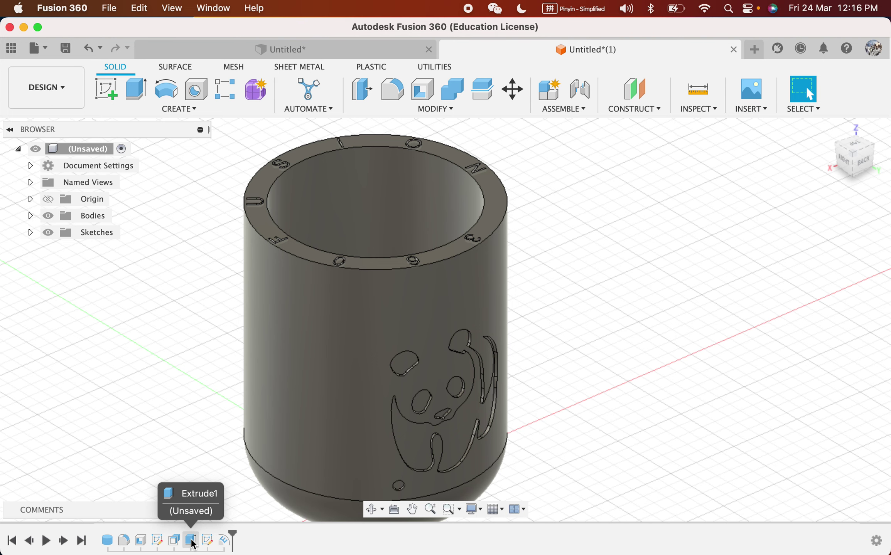
scroll(282, 247, up, 6)
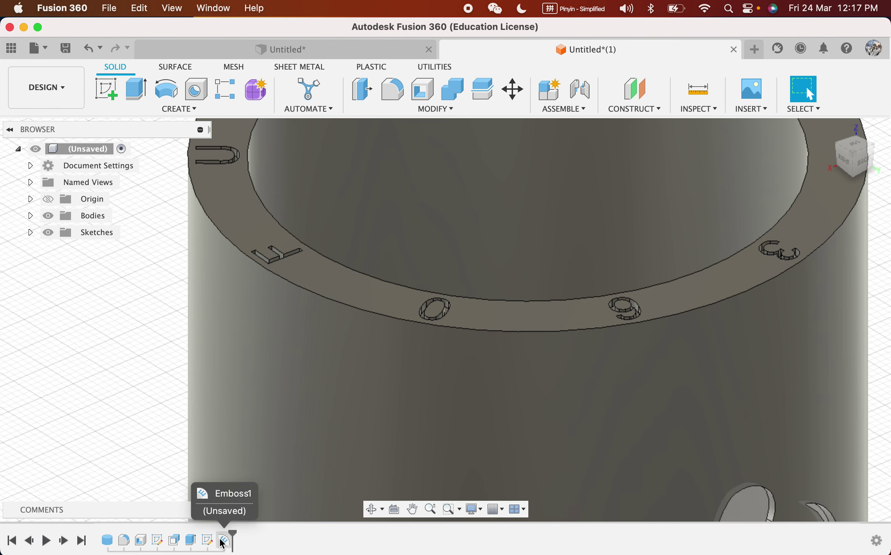
scroll(232, 502, down, 10)
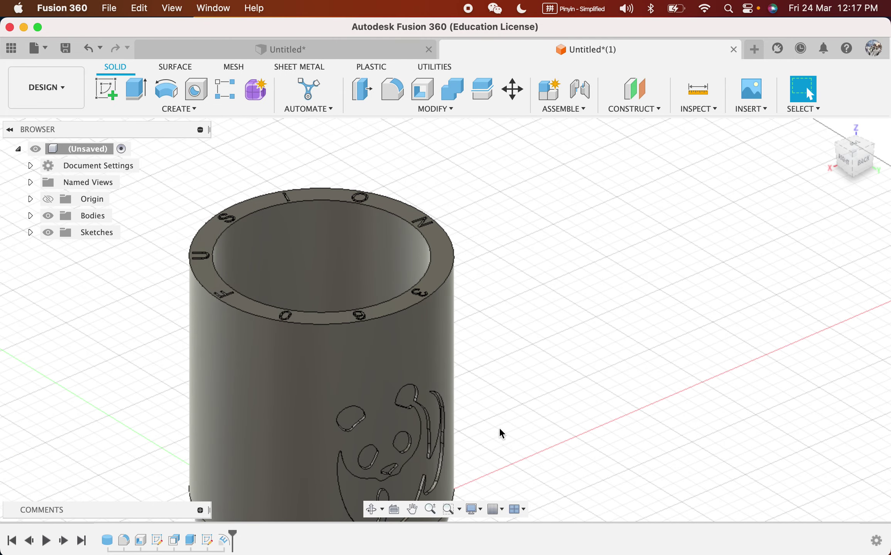
Step: Examine the debossed panda logo on the cup's outer wall up close and from the side
scroll(533, 334, up, 10)
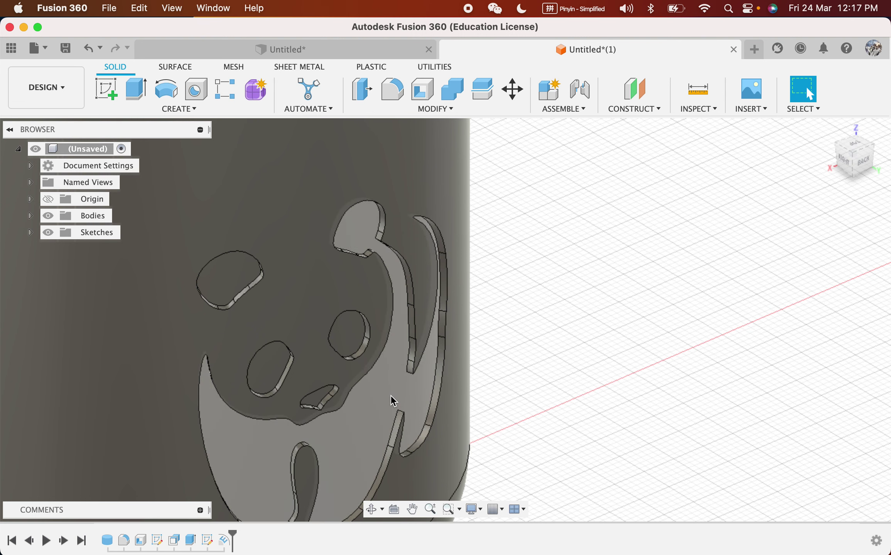
shift+middle_drag(392, 401, 426, 401)
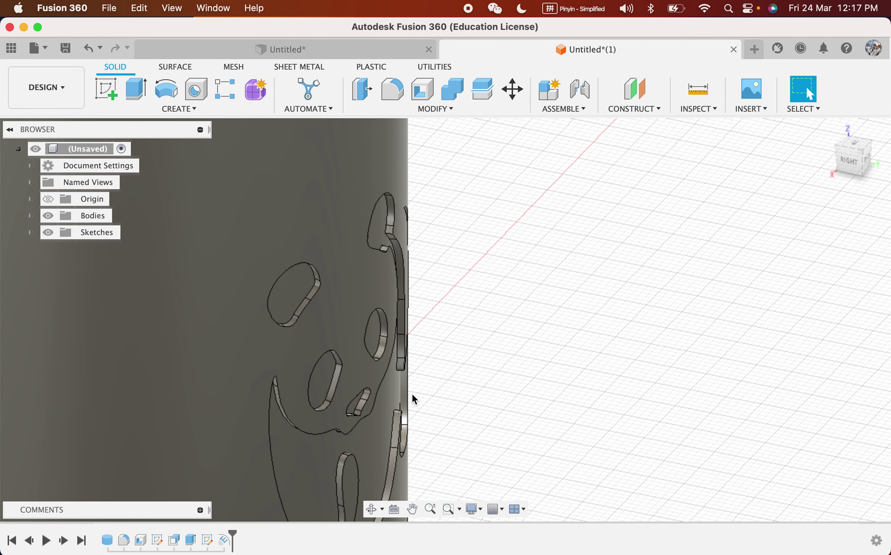
shift+middle_drag(412, 396, 386, 392)
scroll(288, 382, up, 5)
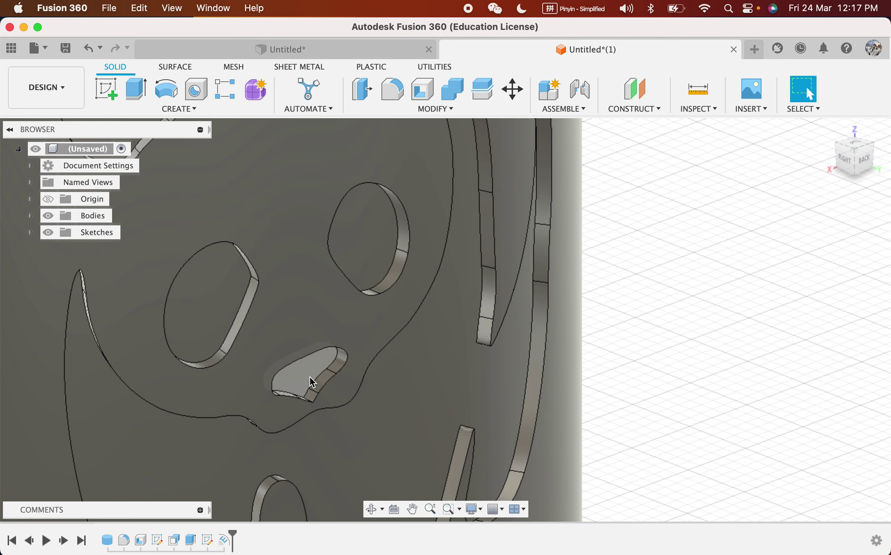
scroll(312, 383, down, 2)
scroll(312, 383, down, 8)
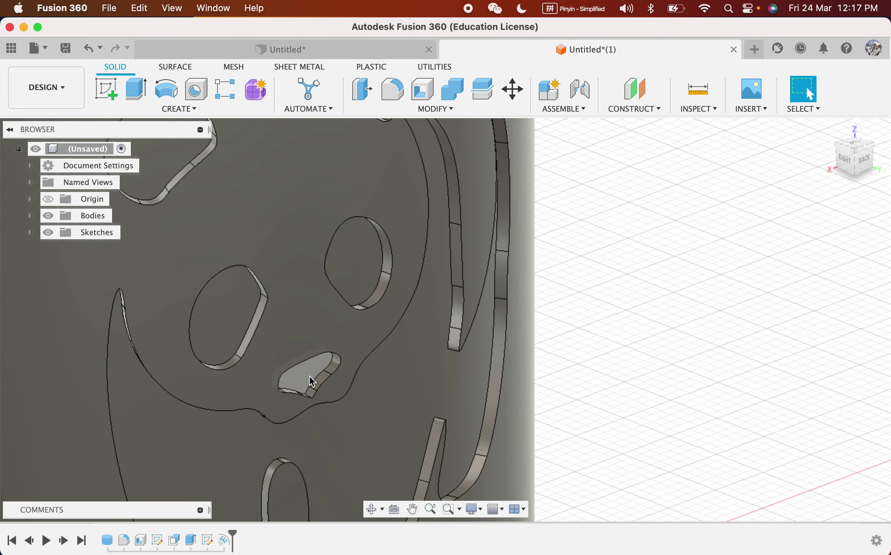
scroll(312, 382, down, 2)
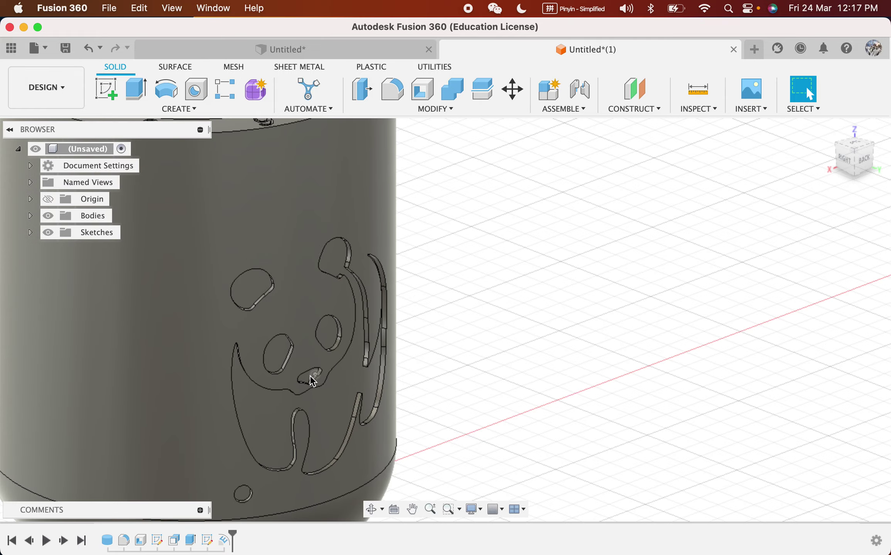
mouse_move(493, 392)
shift+middle_down()
mouse_move(428, 374)
mouse_move(335, 382)
mouse_move(529, 384)
mouse_move(456, 385)
mouse_move(506, 402)
shift+middle_up()
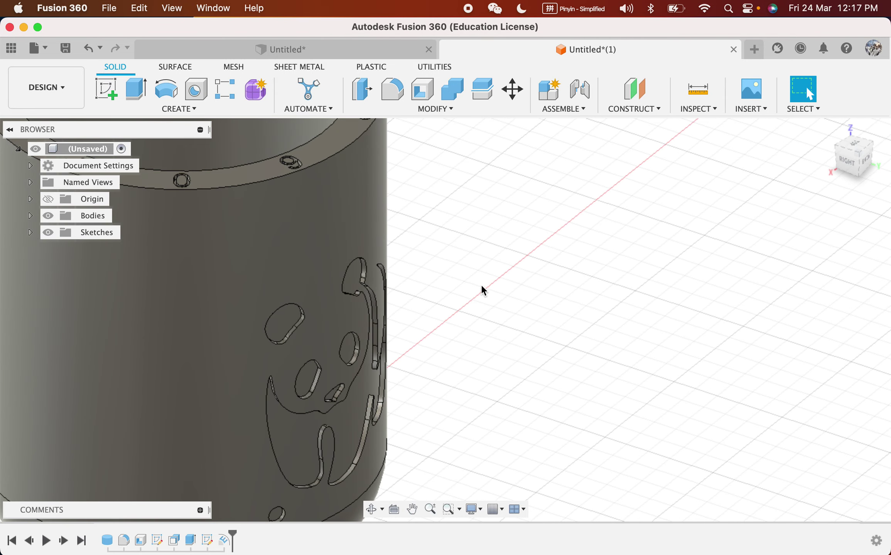
middle_drag(481, 291, 532, 323)
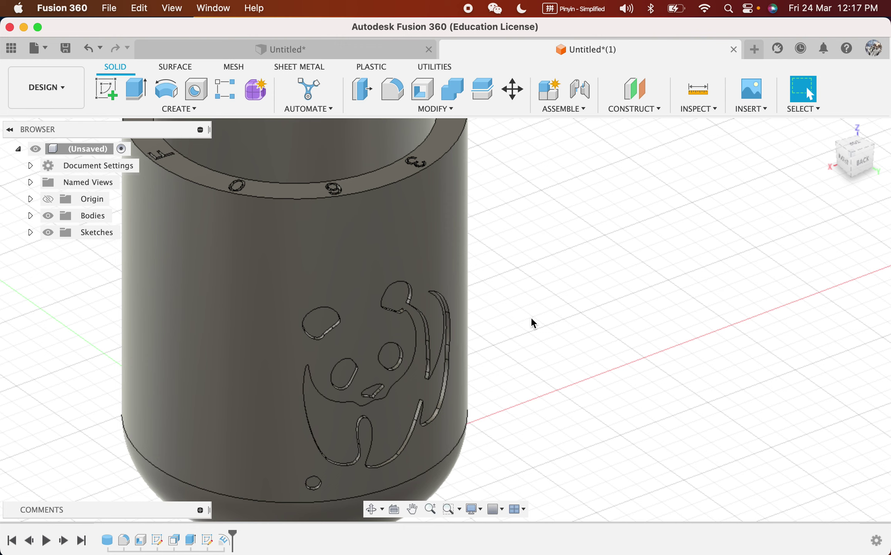